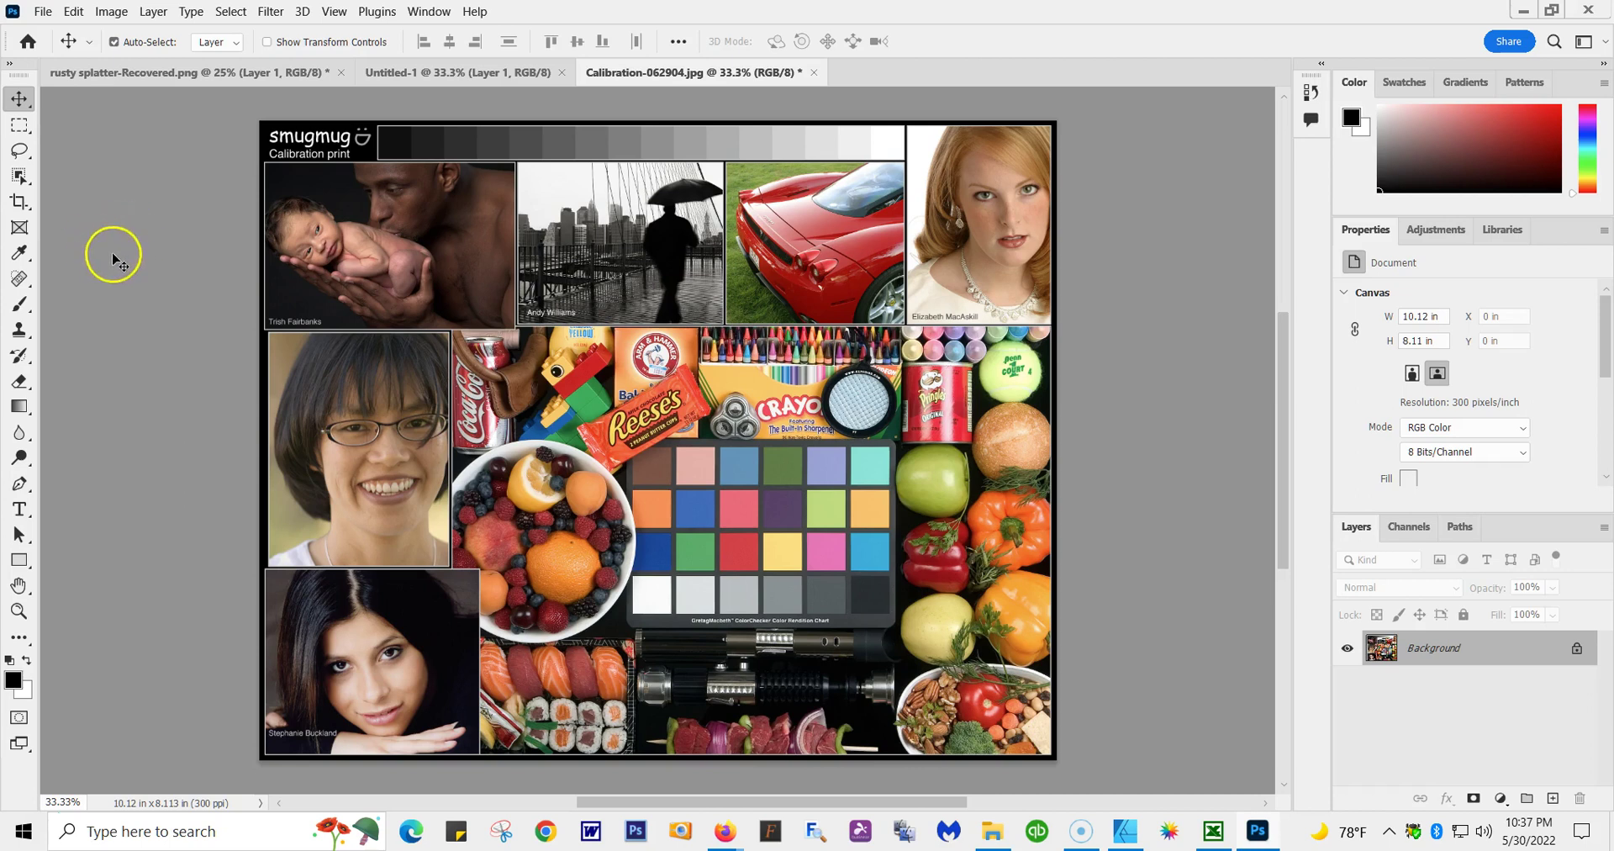
Start a new 11 × 8.5 in landscape document at 300 ppi with Transparent background contents.
click(42, 13)
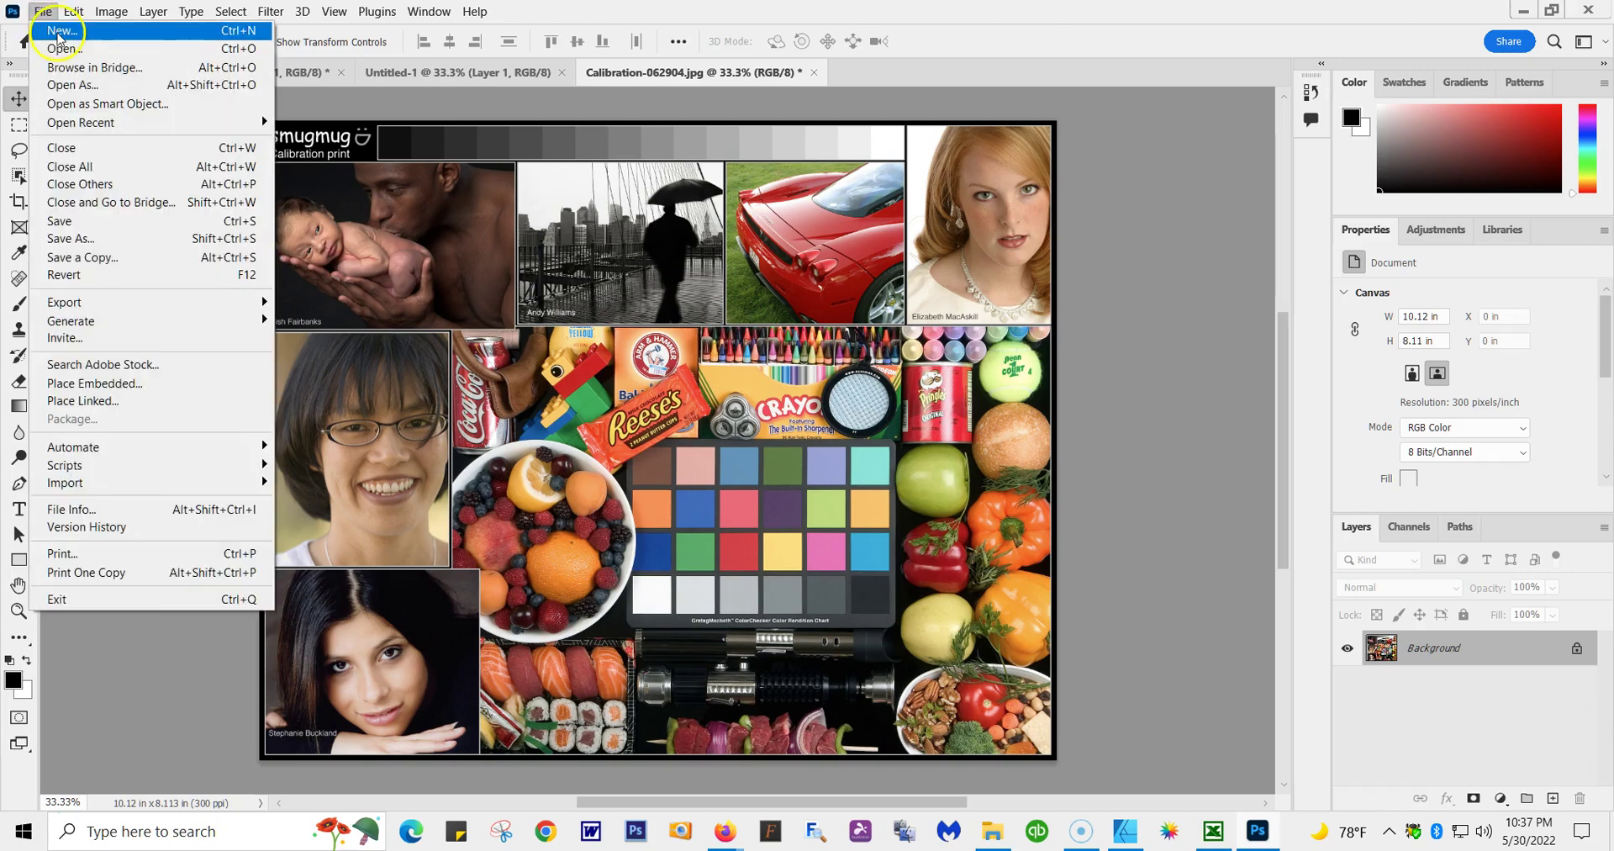
click(52, 31)
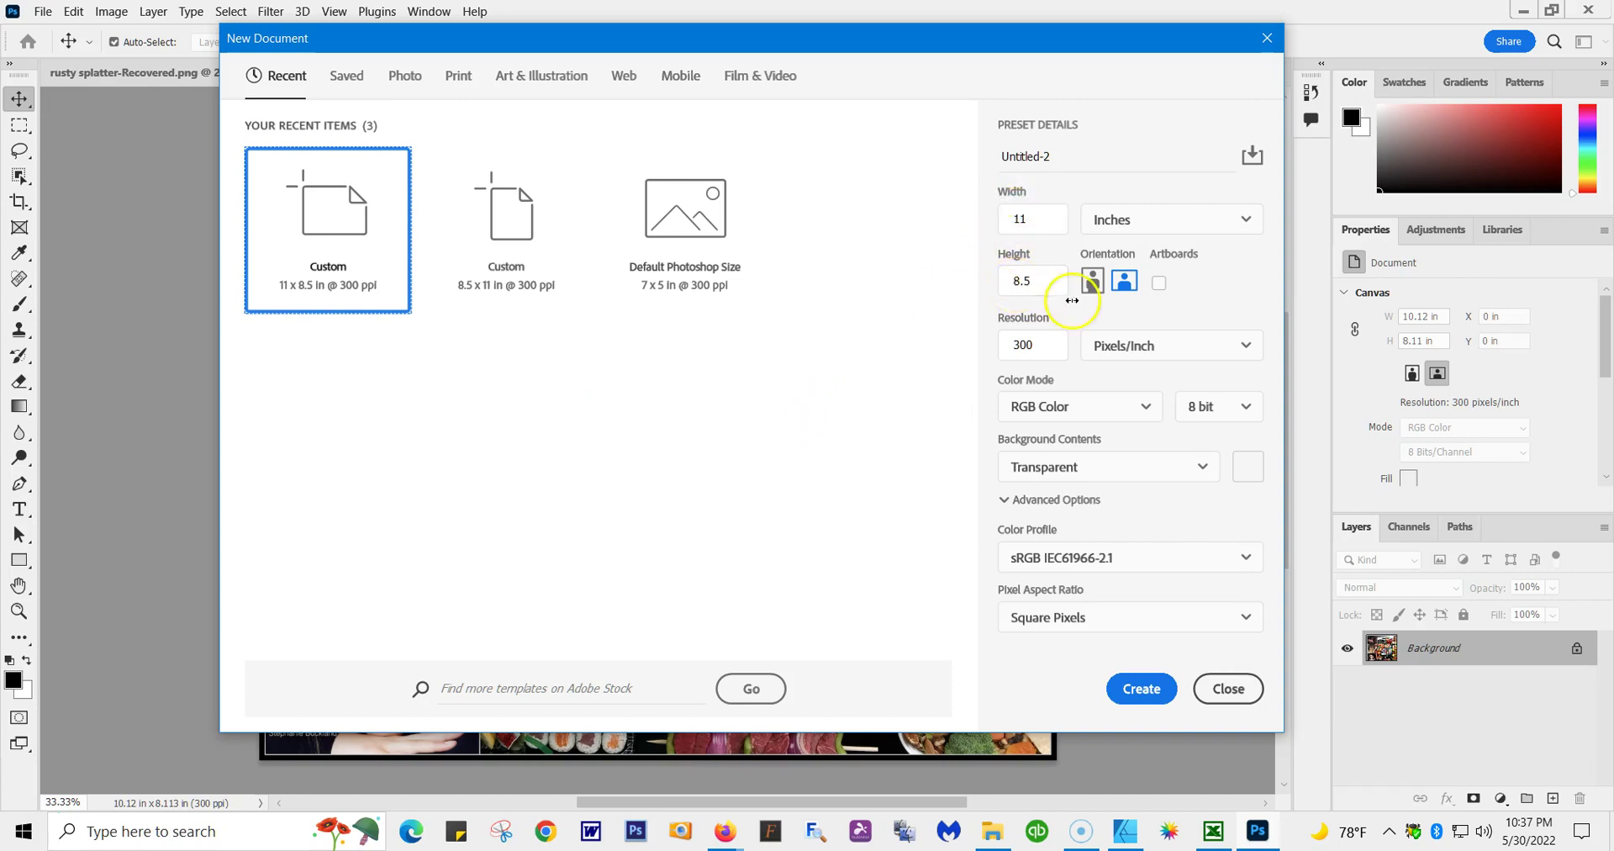
click(1126, 284)
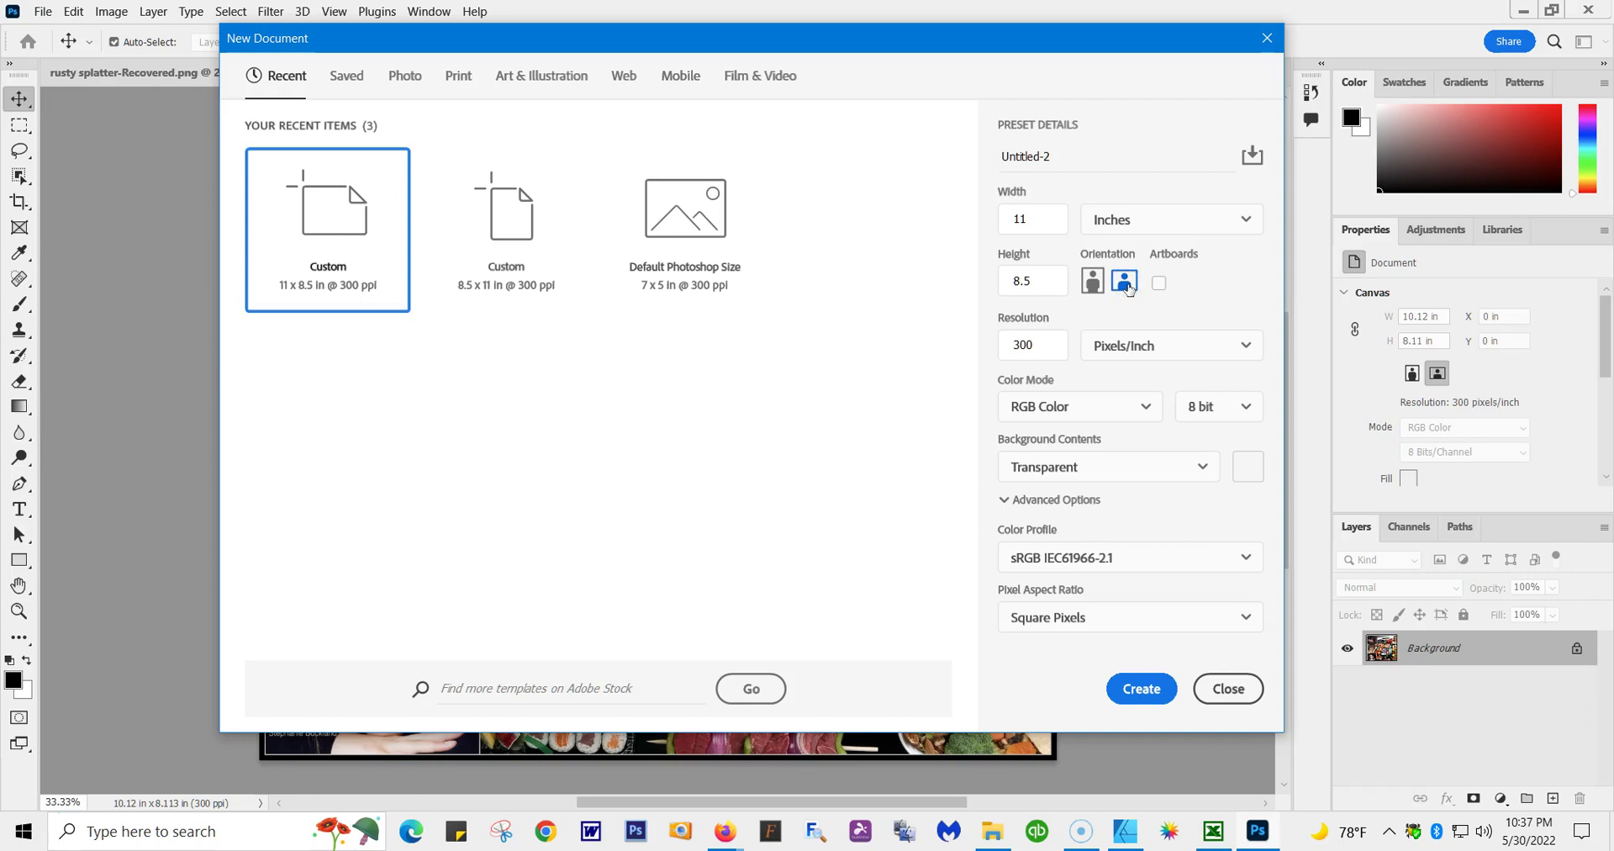
click(1015, 346)
click(1204, 468)
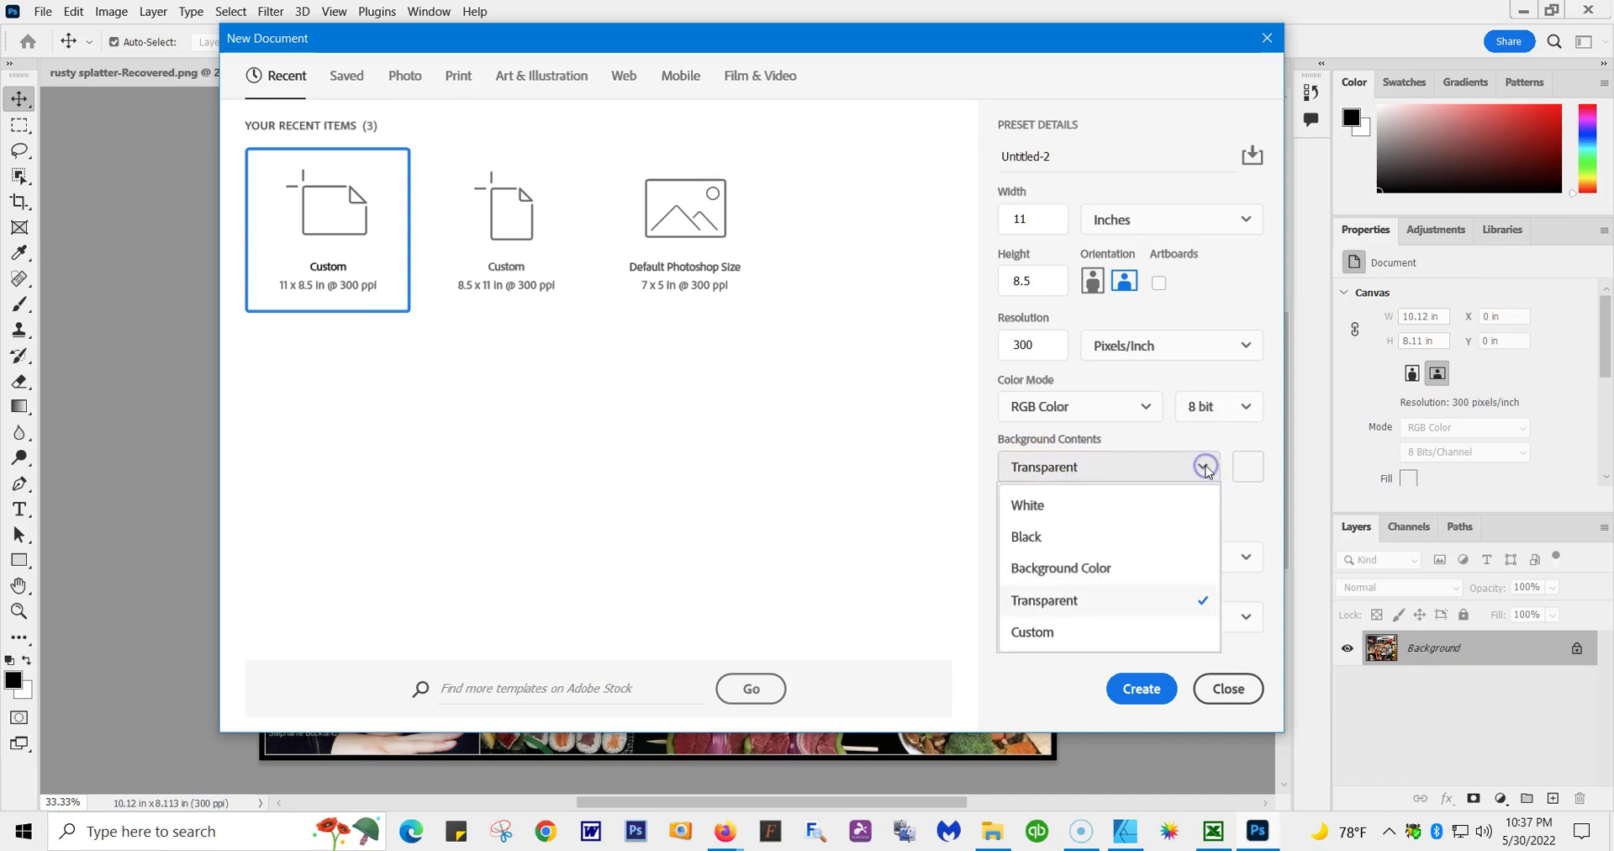
click(1206, 469)
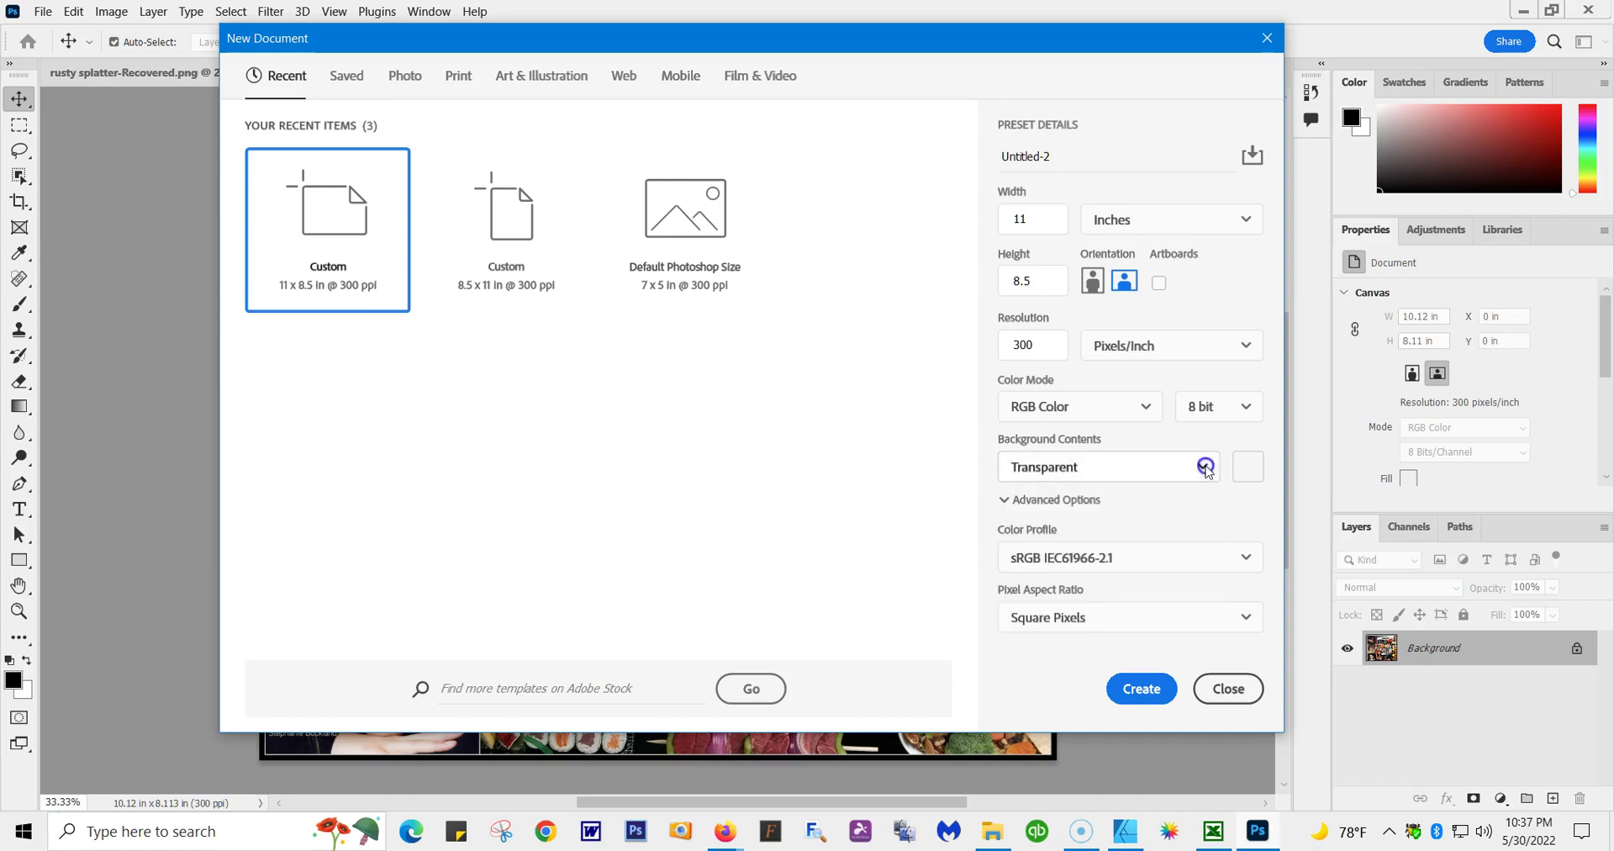
Create the blank Untitled-2 document, then reopen Calibration-062904.jpg from the downloads folder.
click(1155, 691)
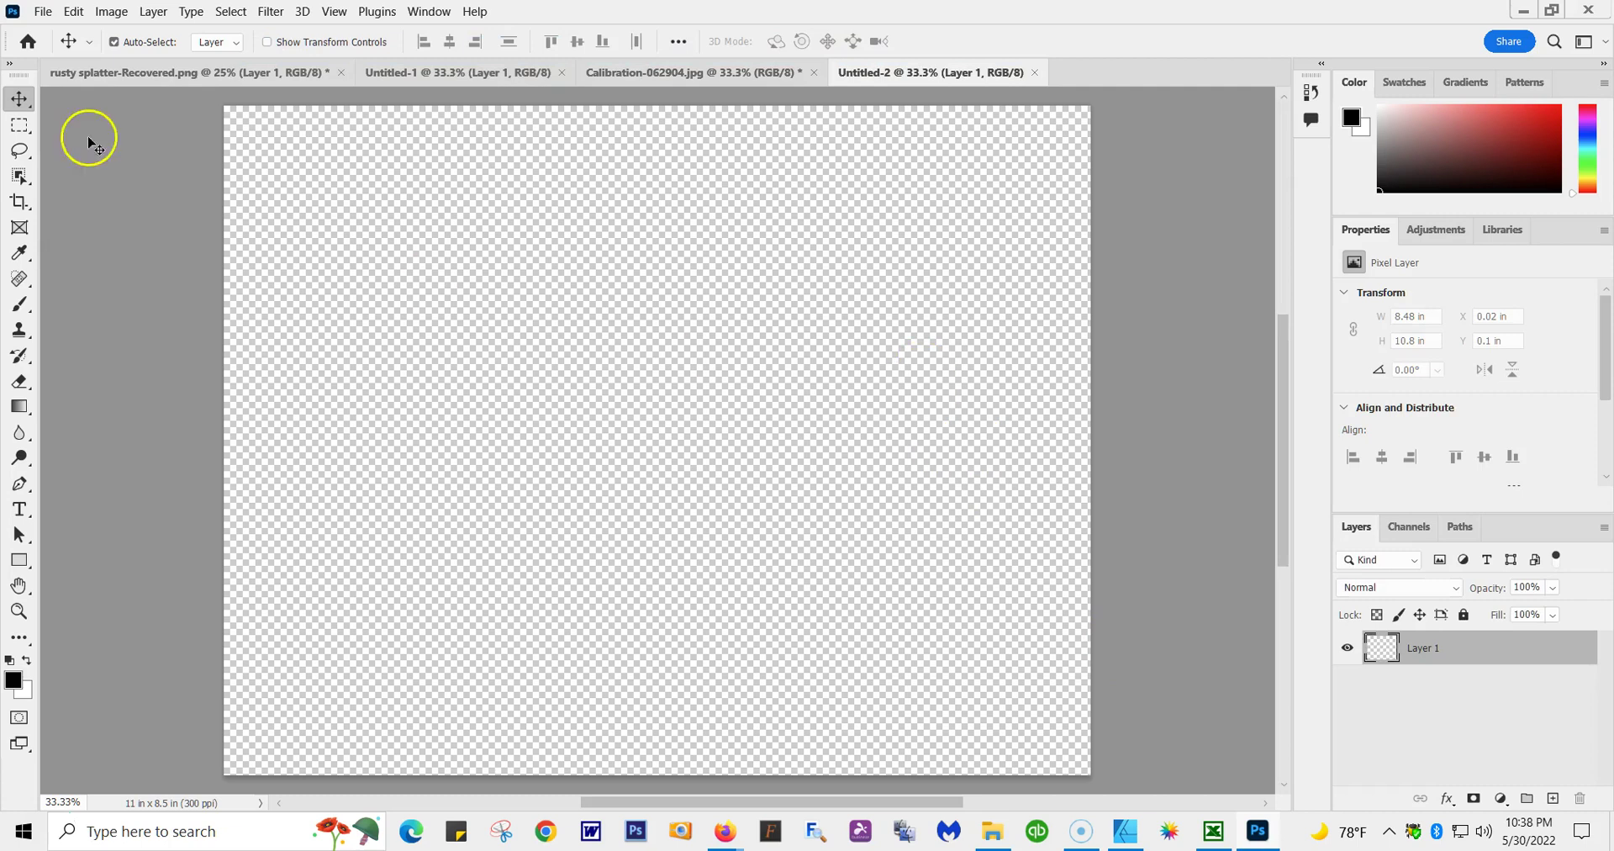
click(42, 11)
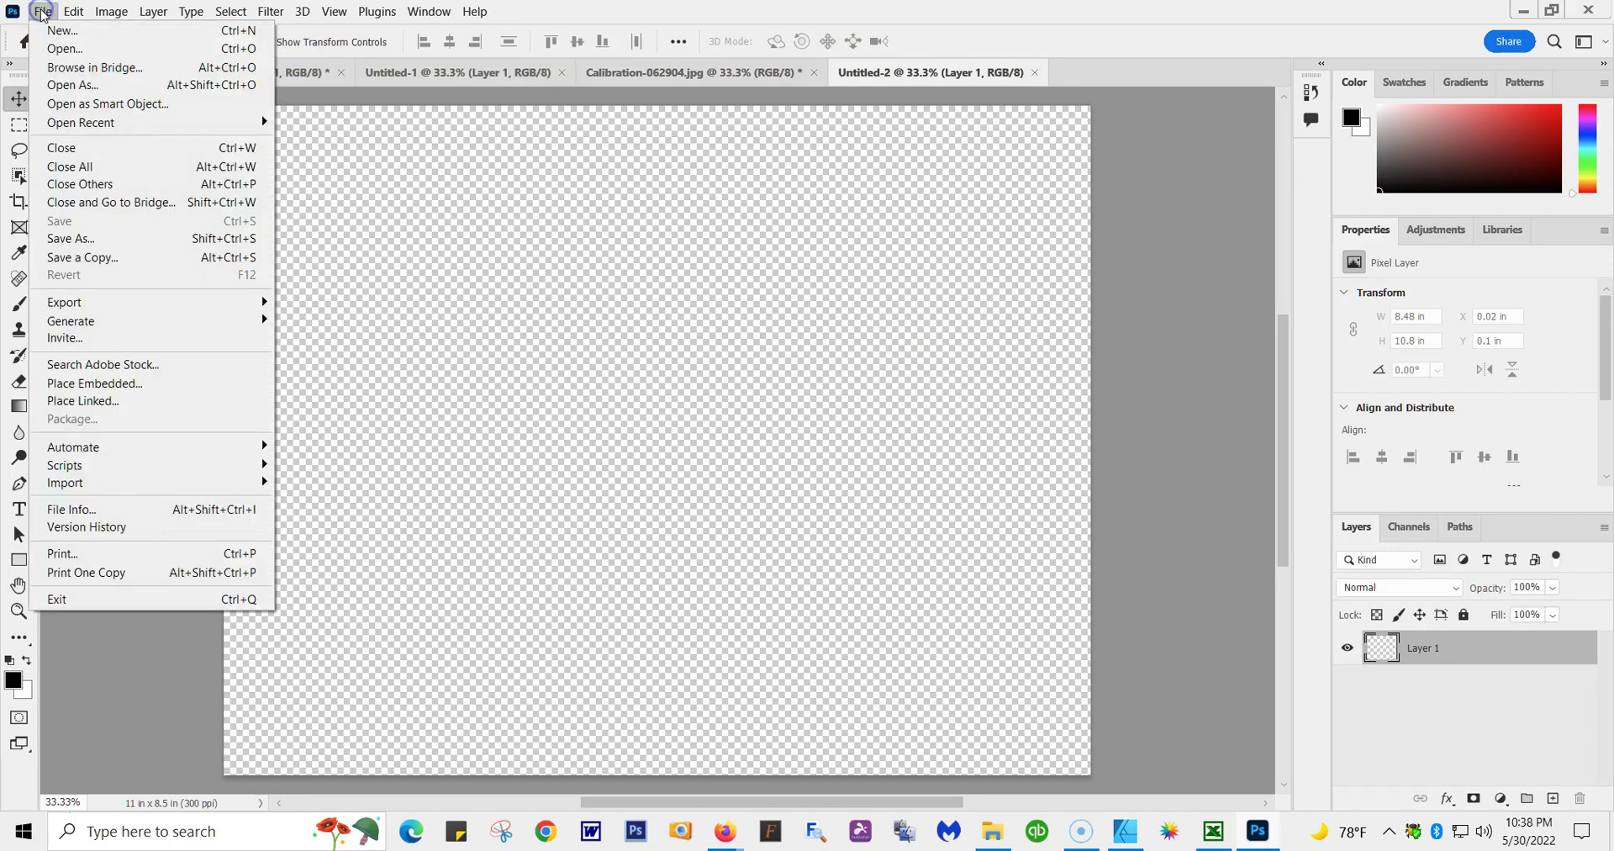
click(64, 48)
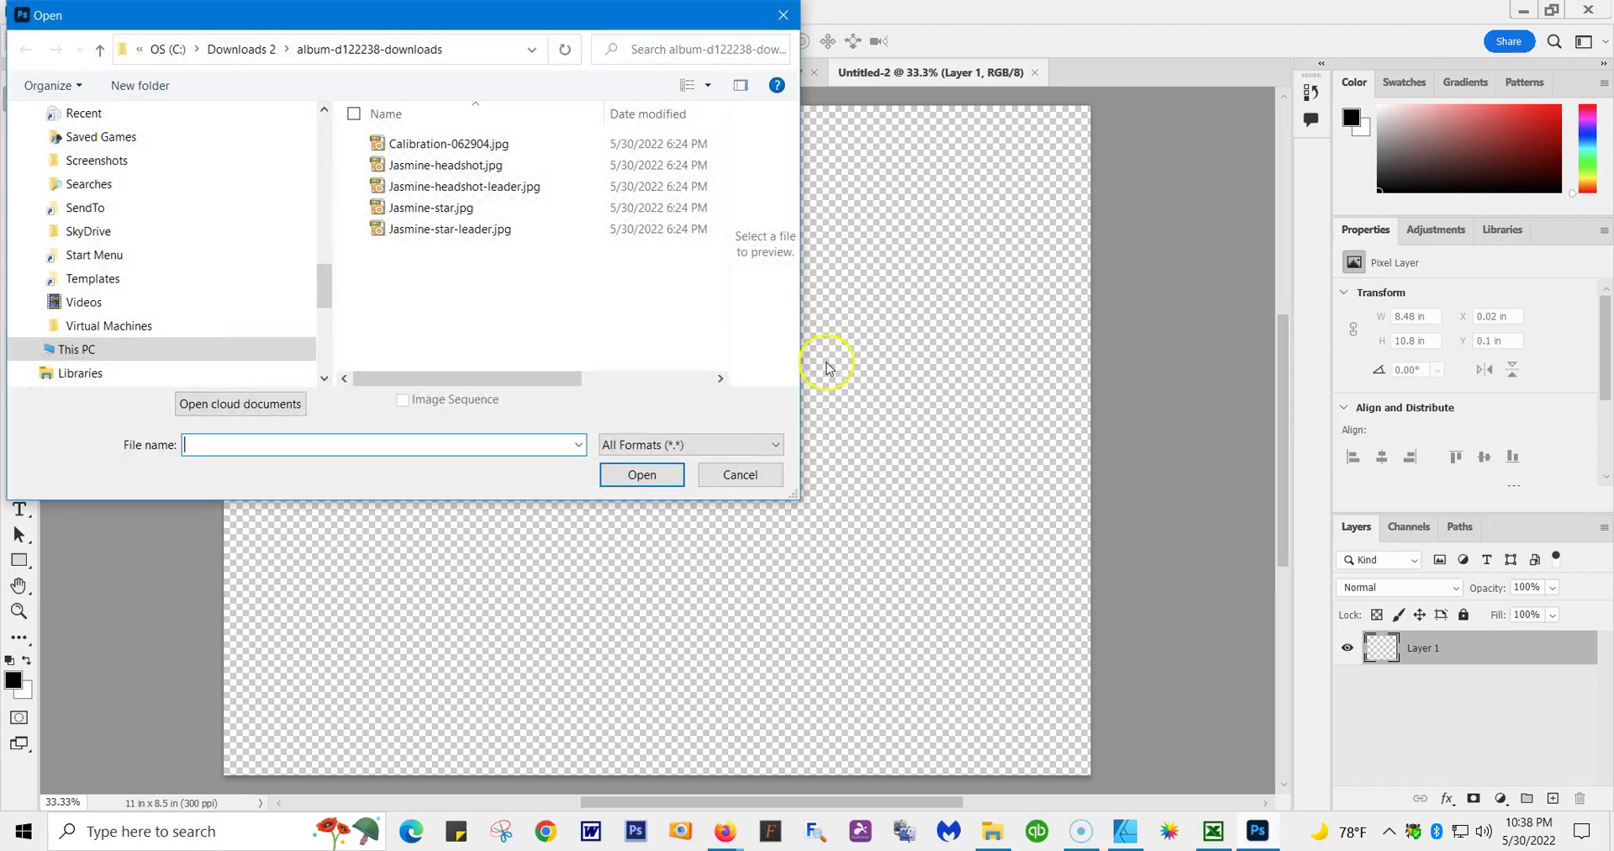
double_click(420, 144)
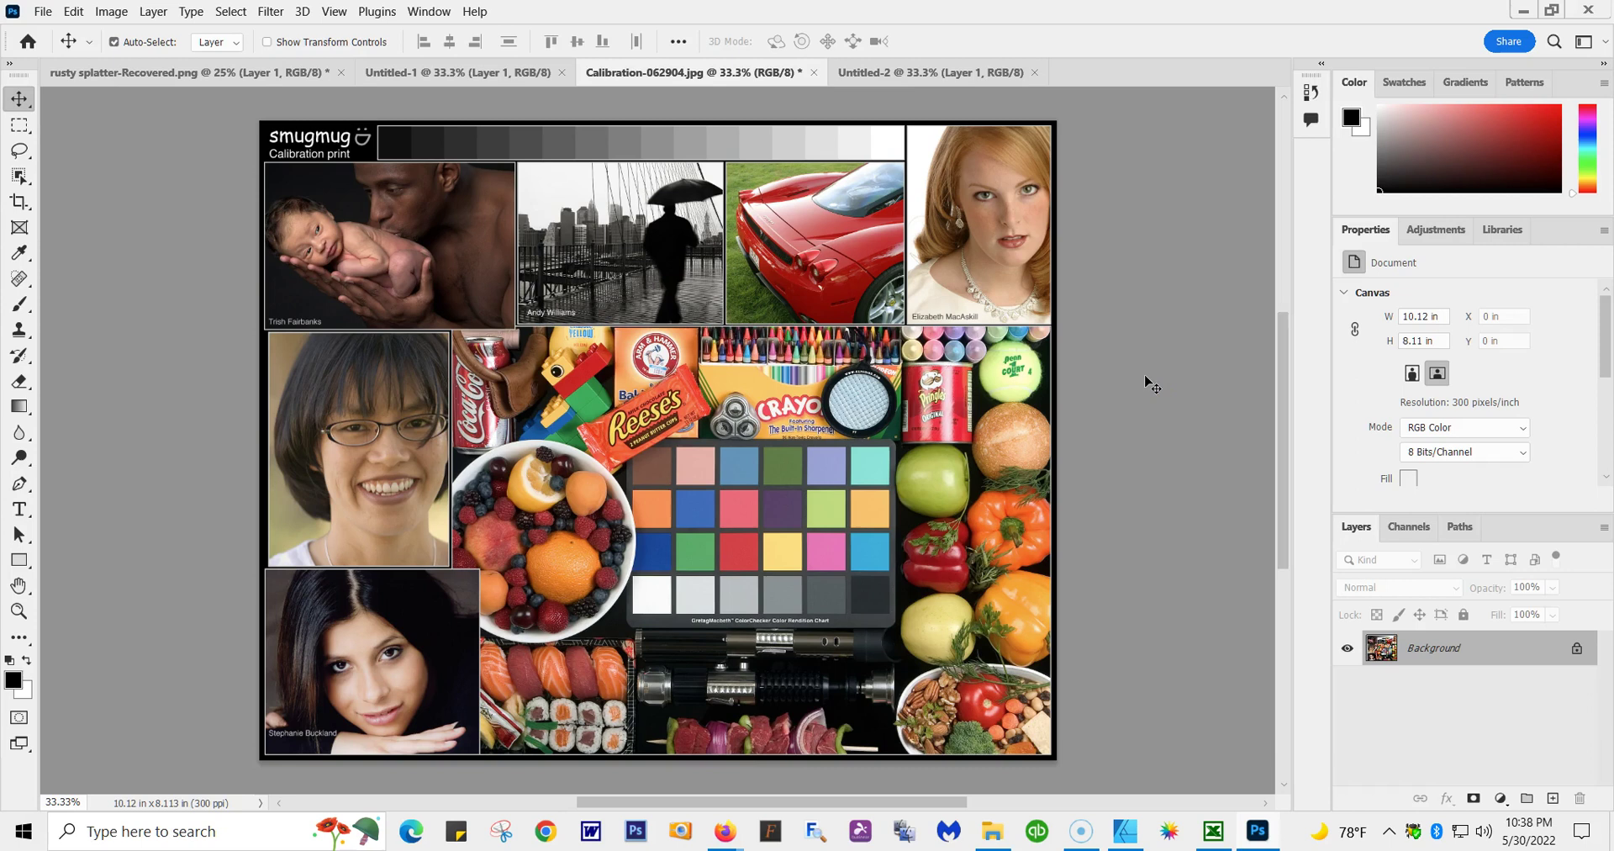
click(1168, 402)
click(1146, 388)
Open Print Settings for the calibration image, then the SC-F500 Series driver properties.
click(43, 12)
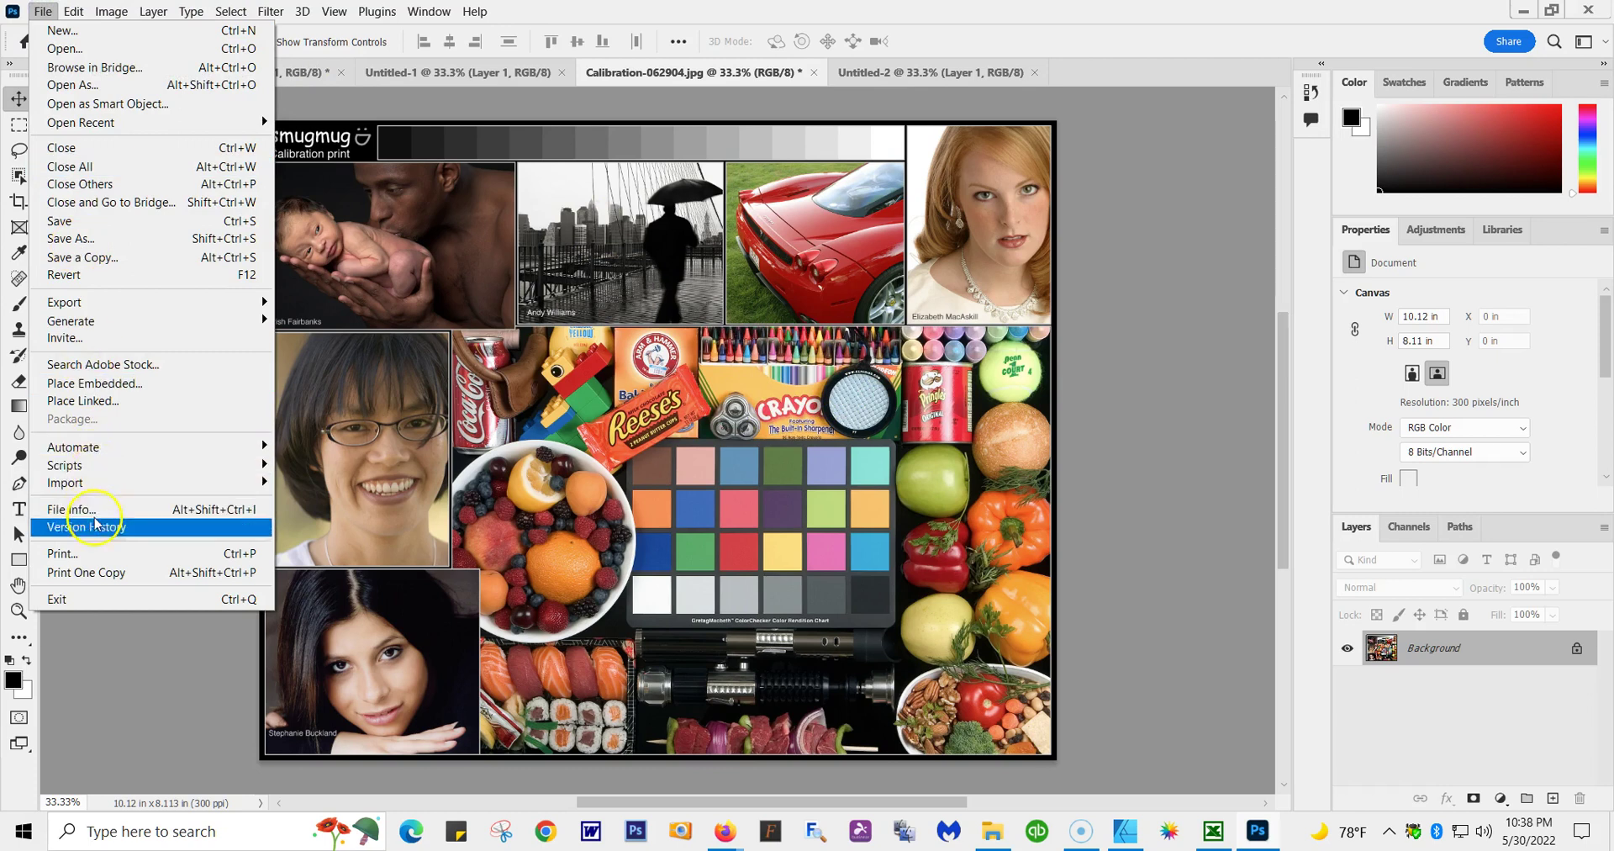
click(101, 561)
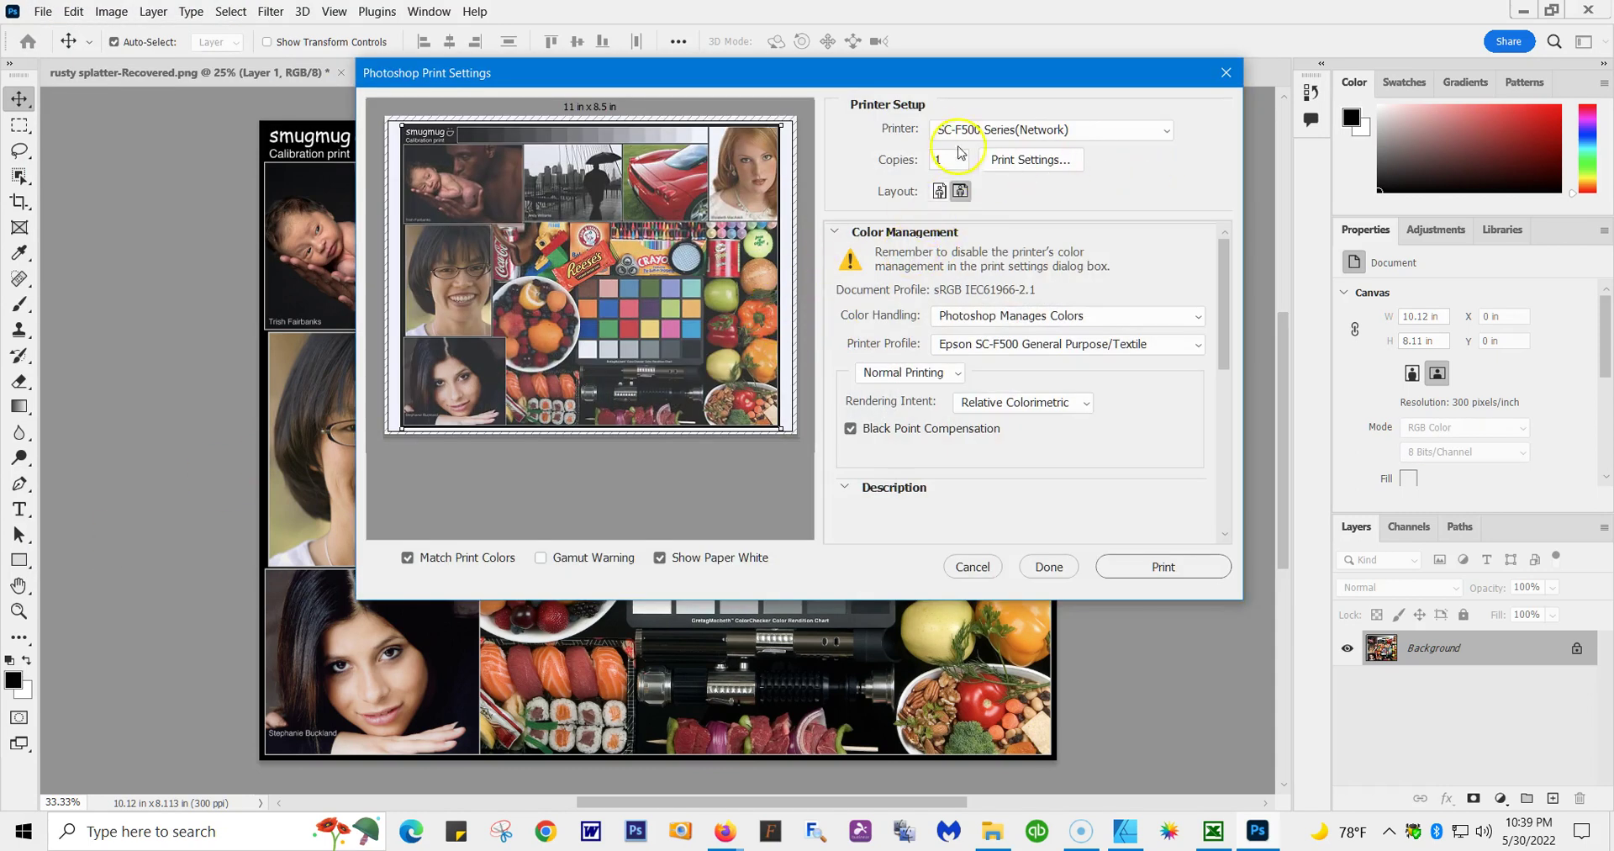
click(1015, 167)
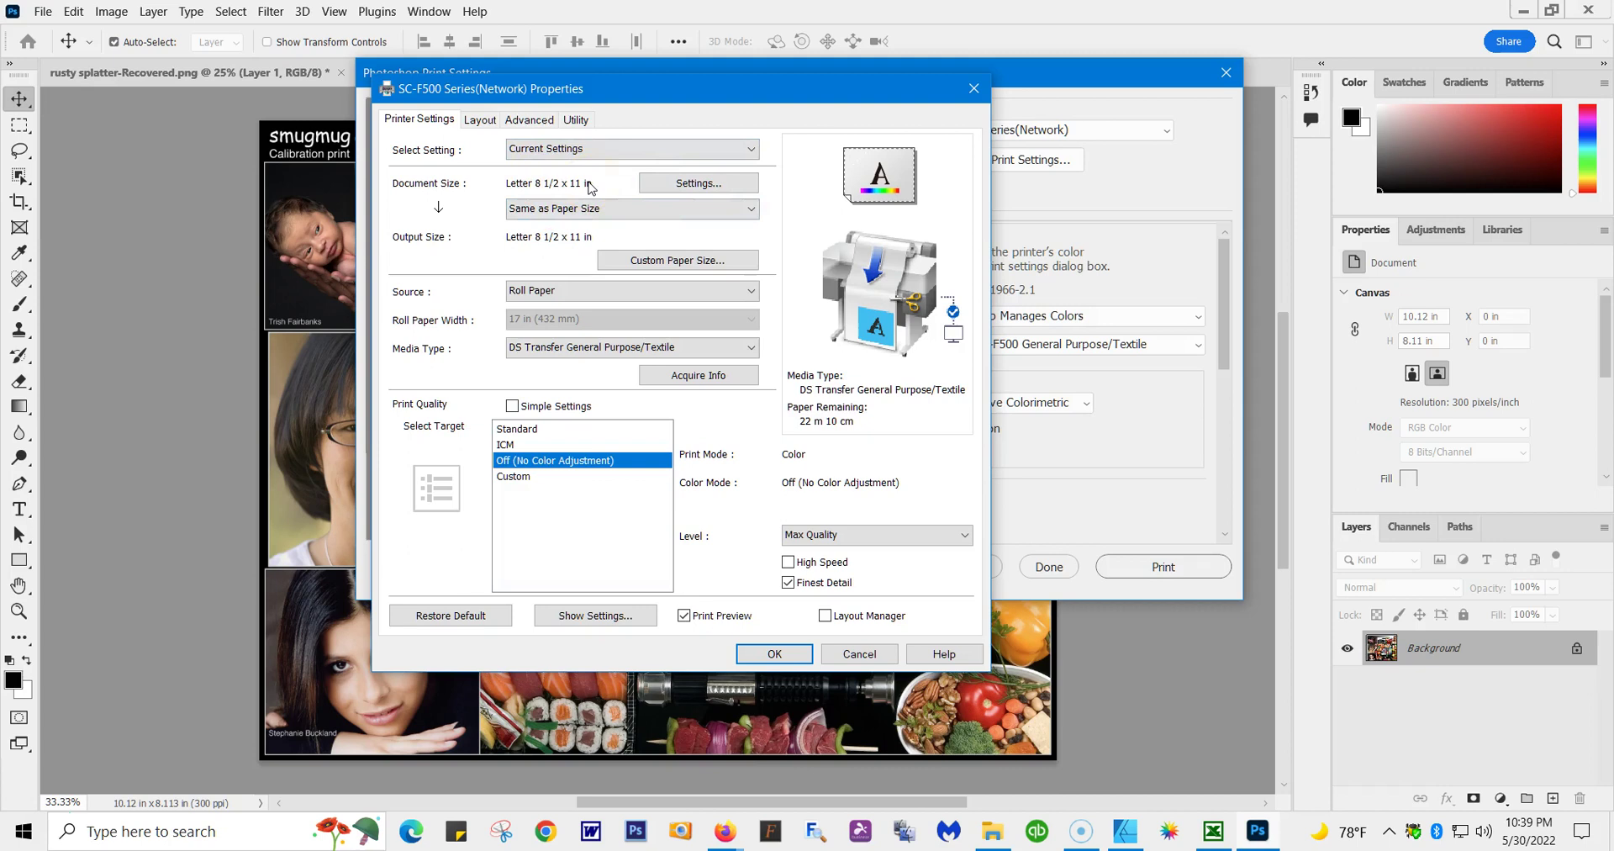
Check the roll paper source and set the media type to DS Transfer General Purpose/Textile.
click(539, 298)
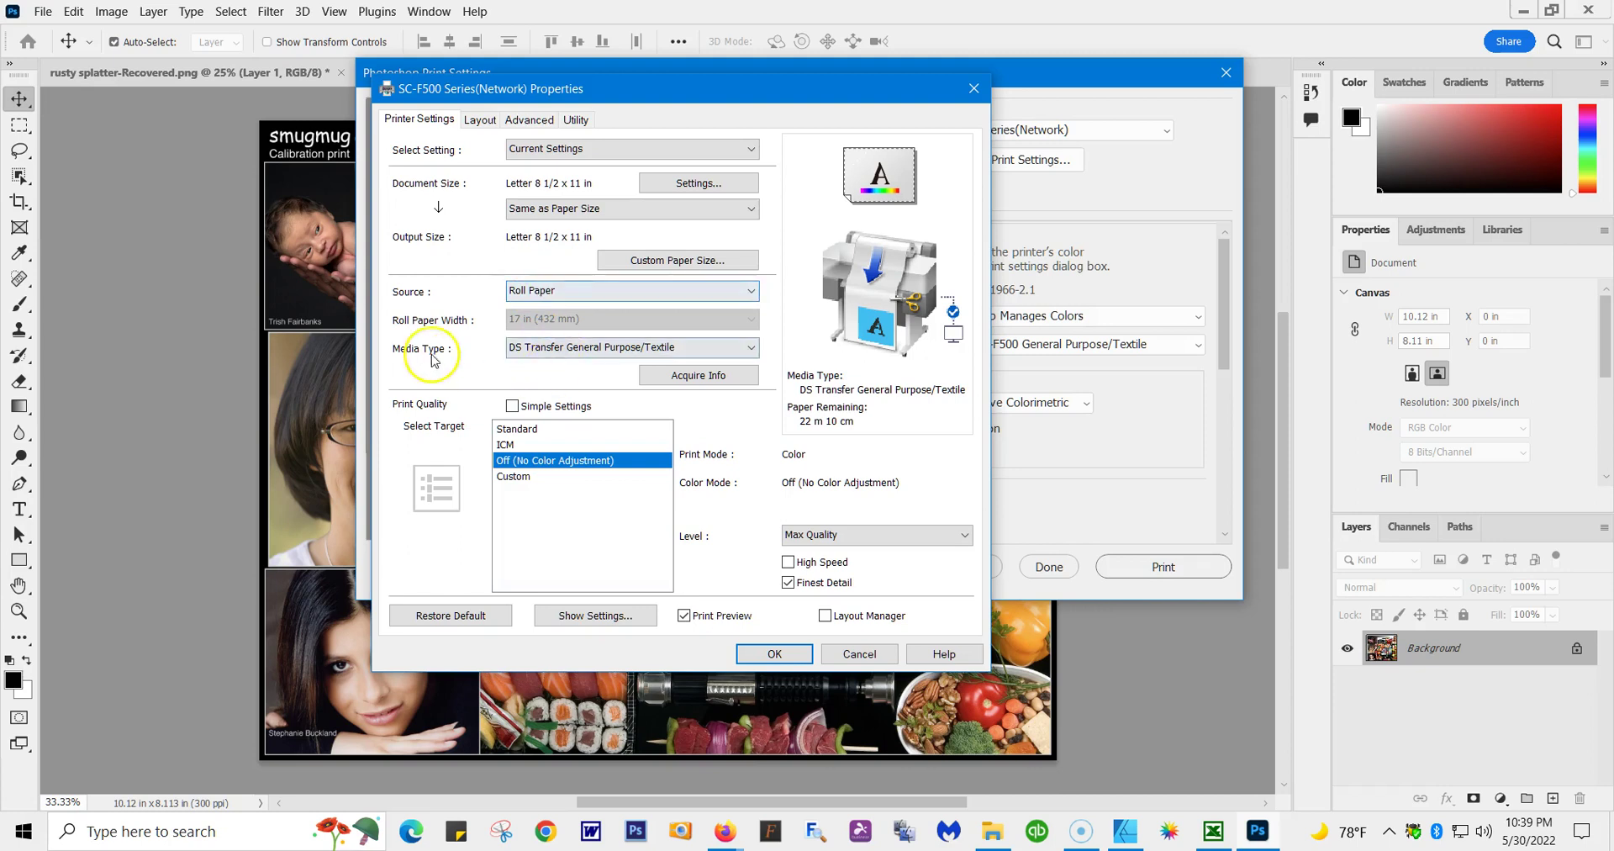
click(592, 355)
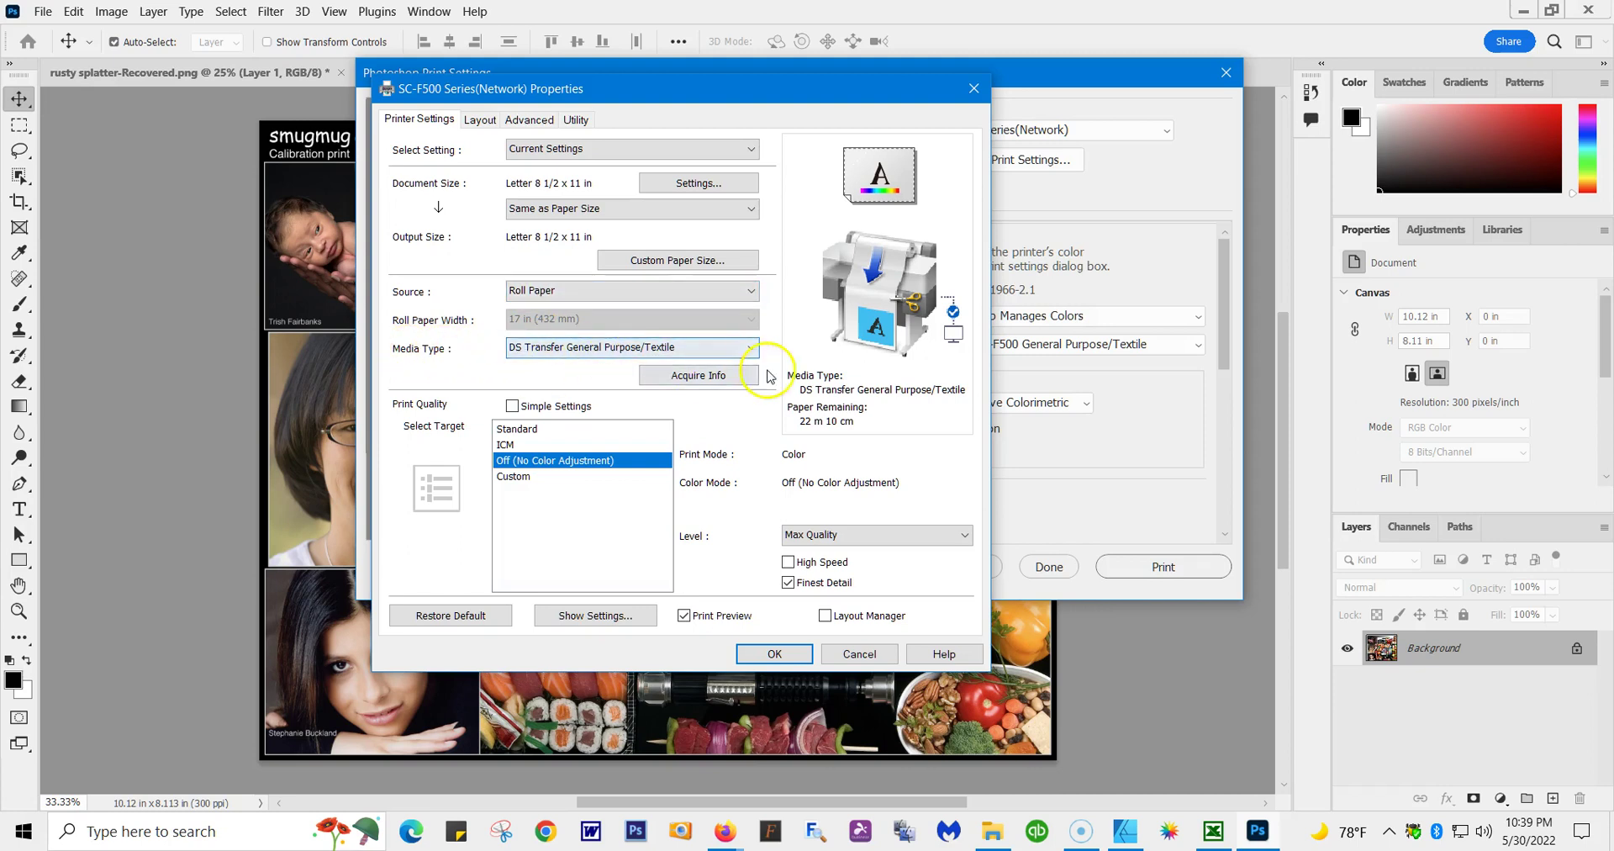
click(749, 347)
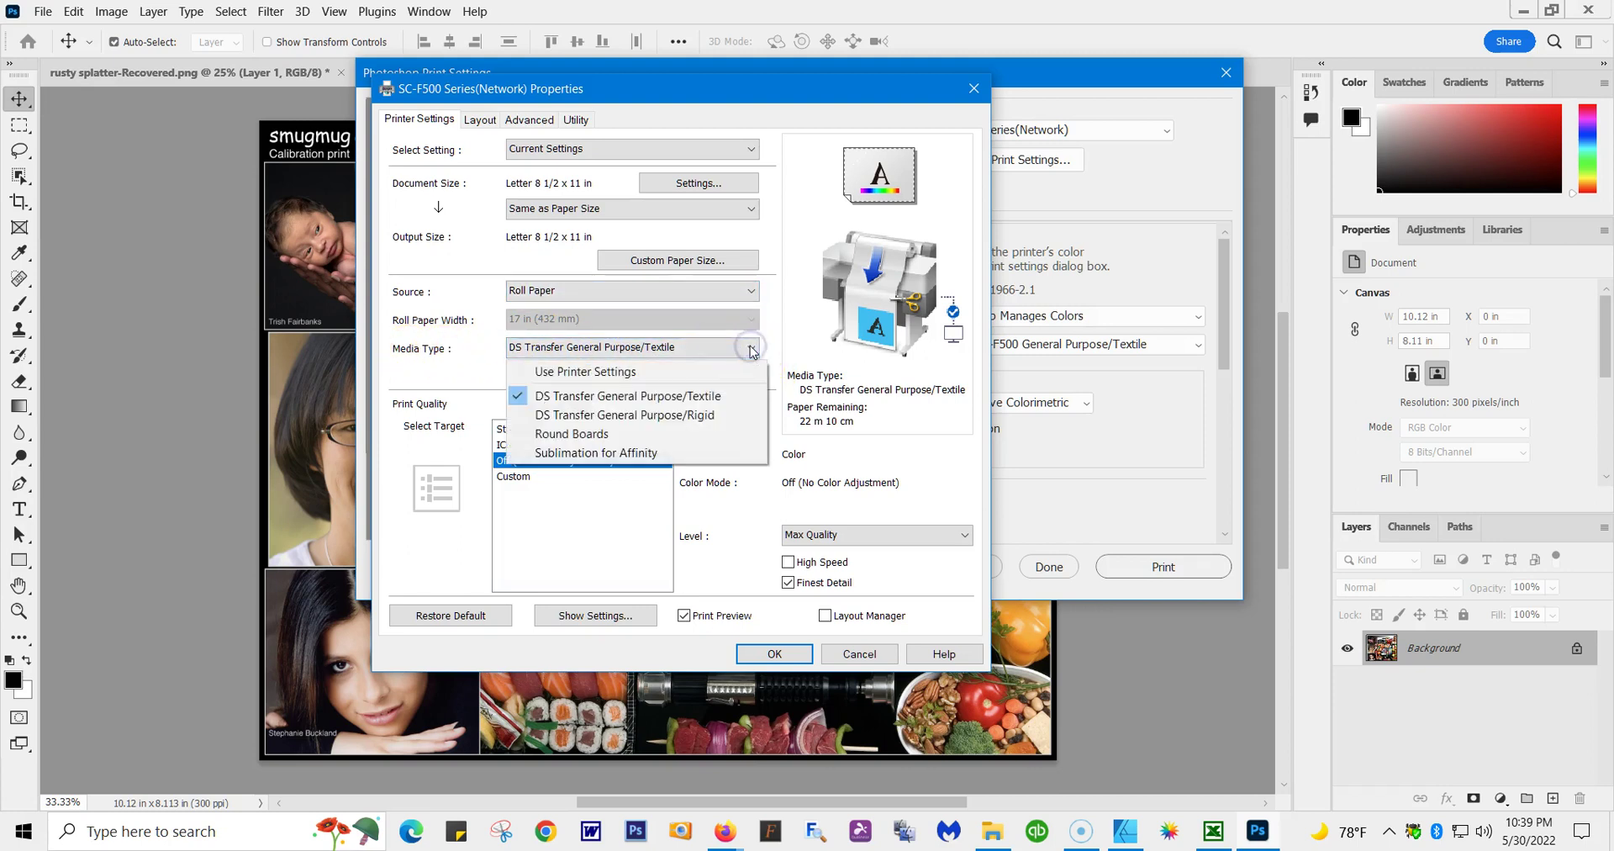
click(714, 406)
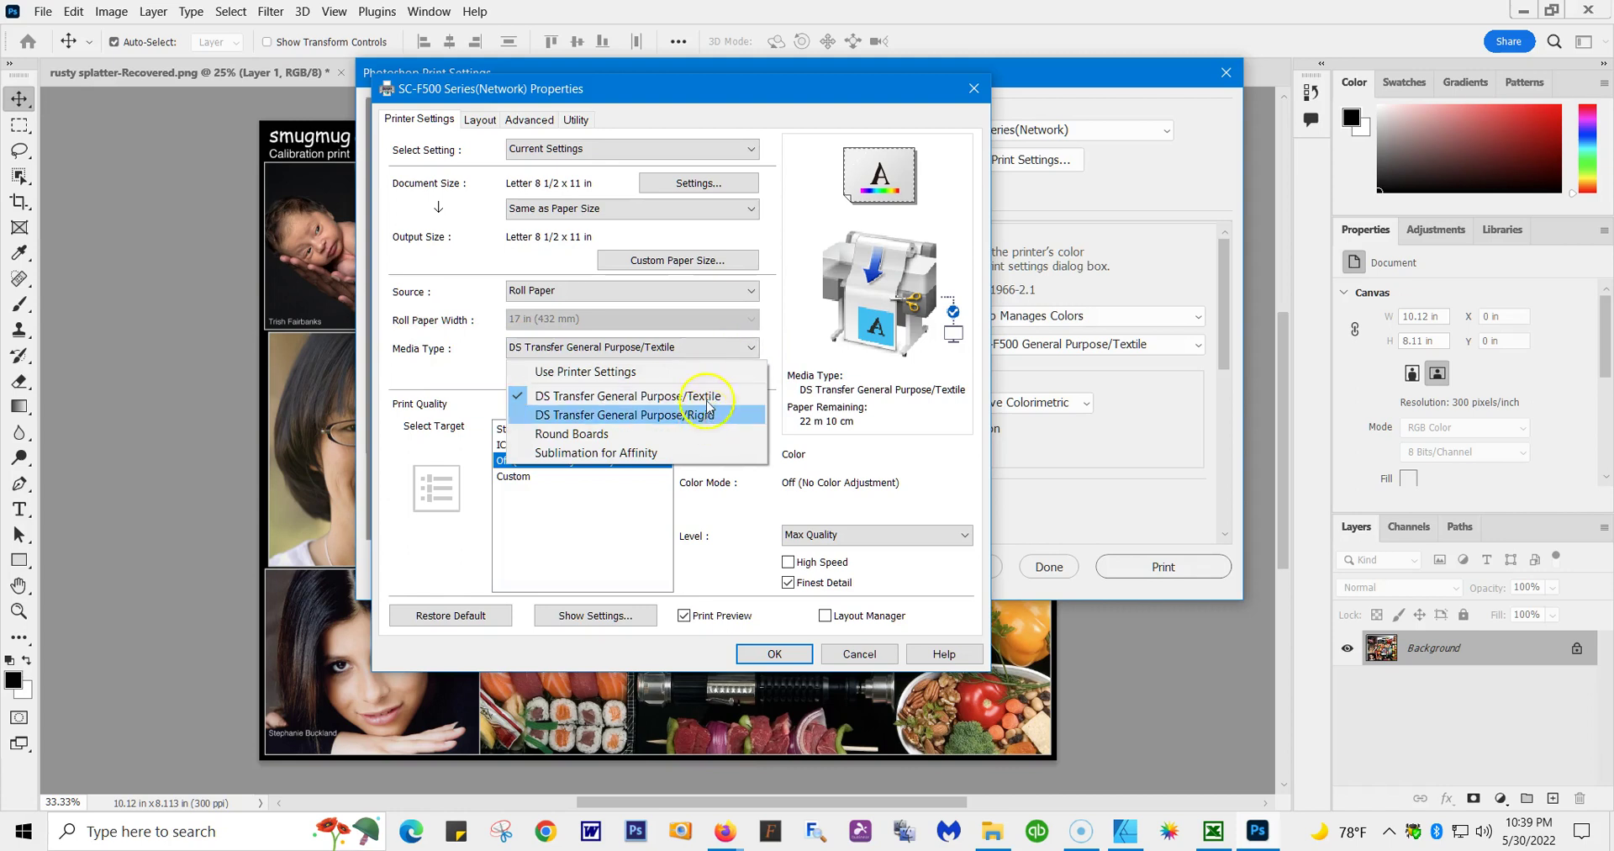
click(708, 417)
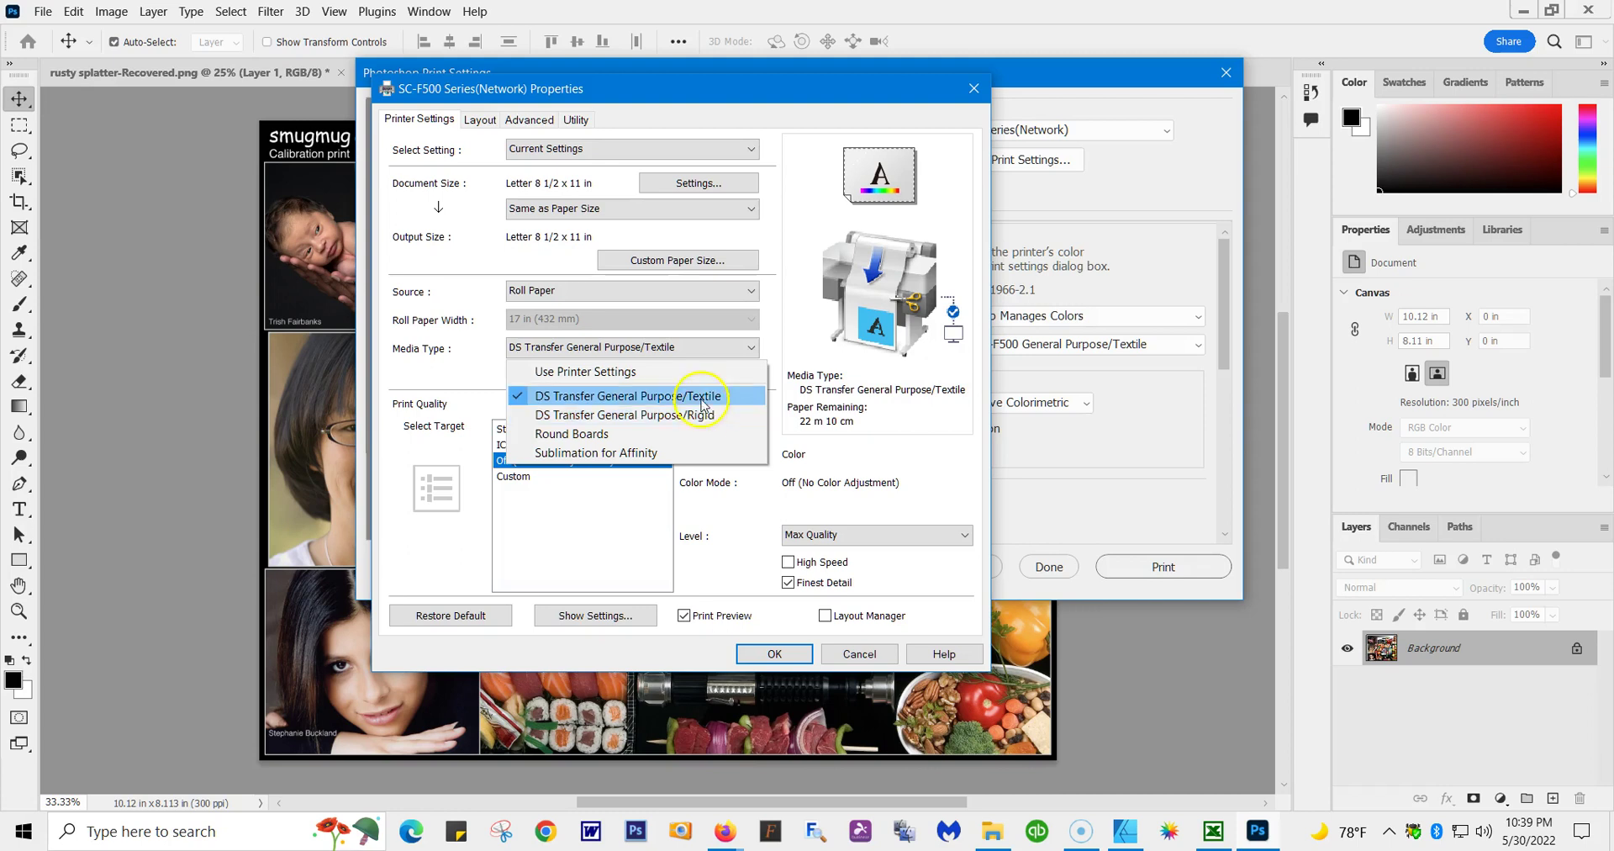
click(703, 399)
click(641, 398)
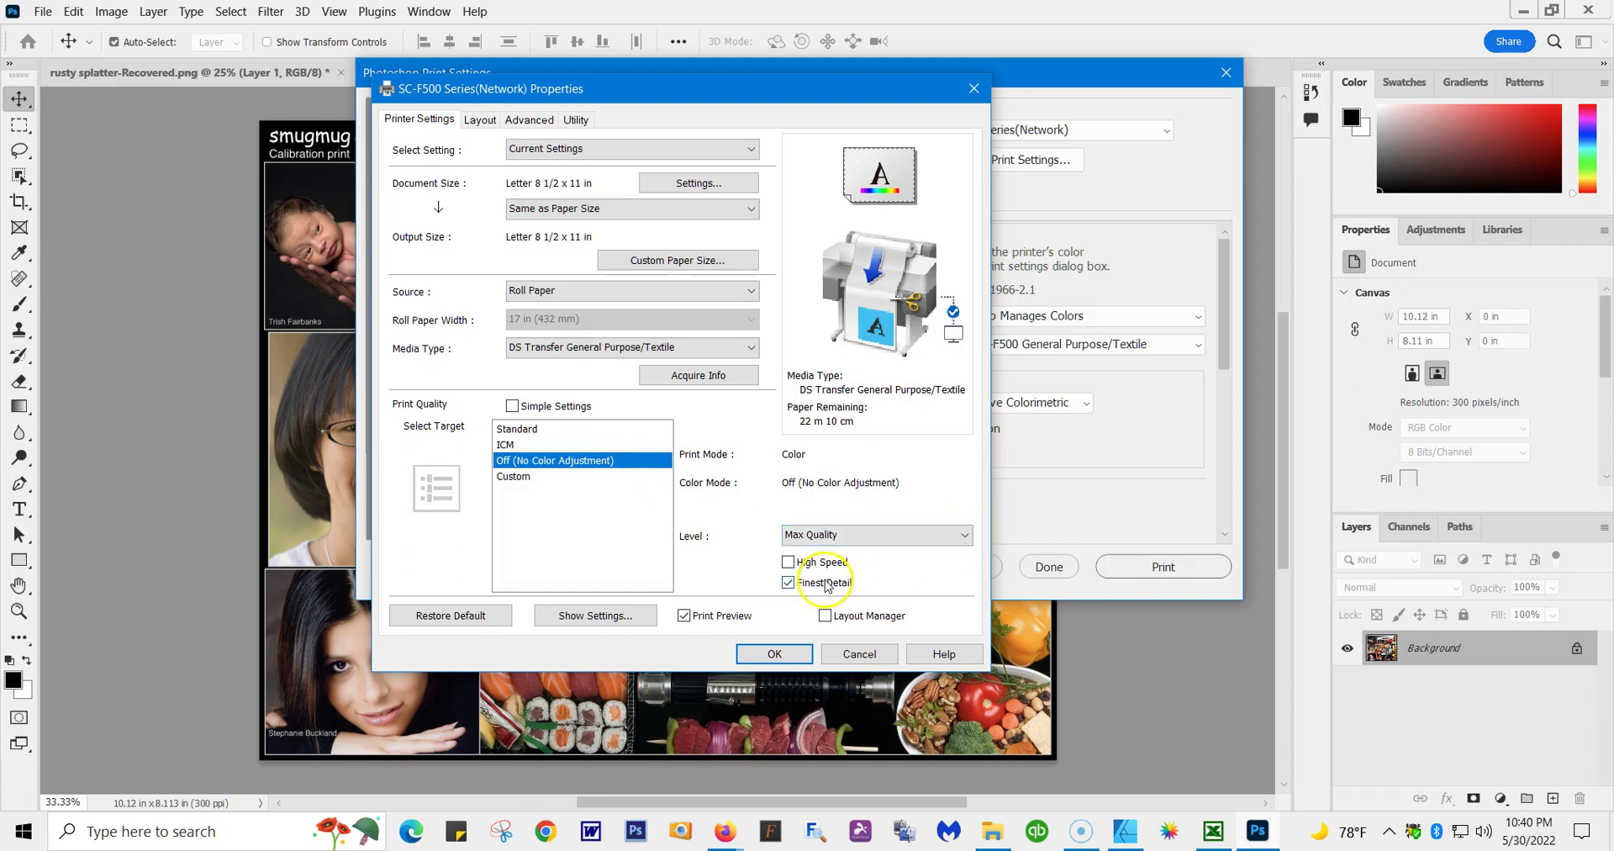
Set print quality to Max Quality with High Speed off and Finest Detail on.
click(963, 534)
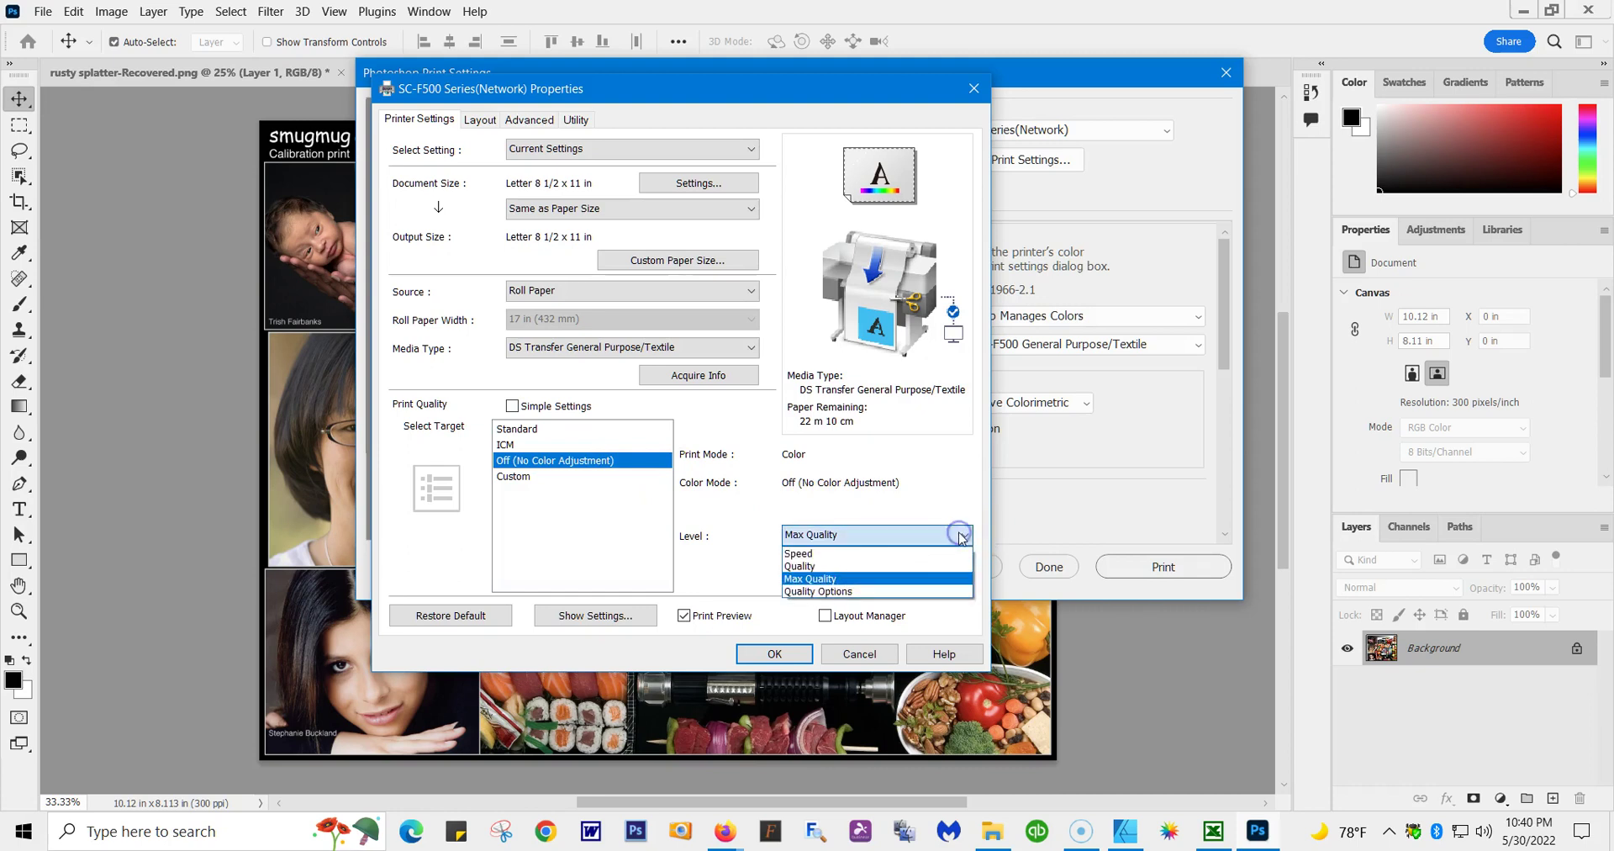
click(800, 566)
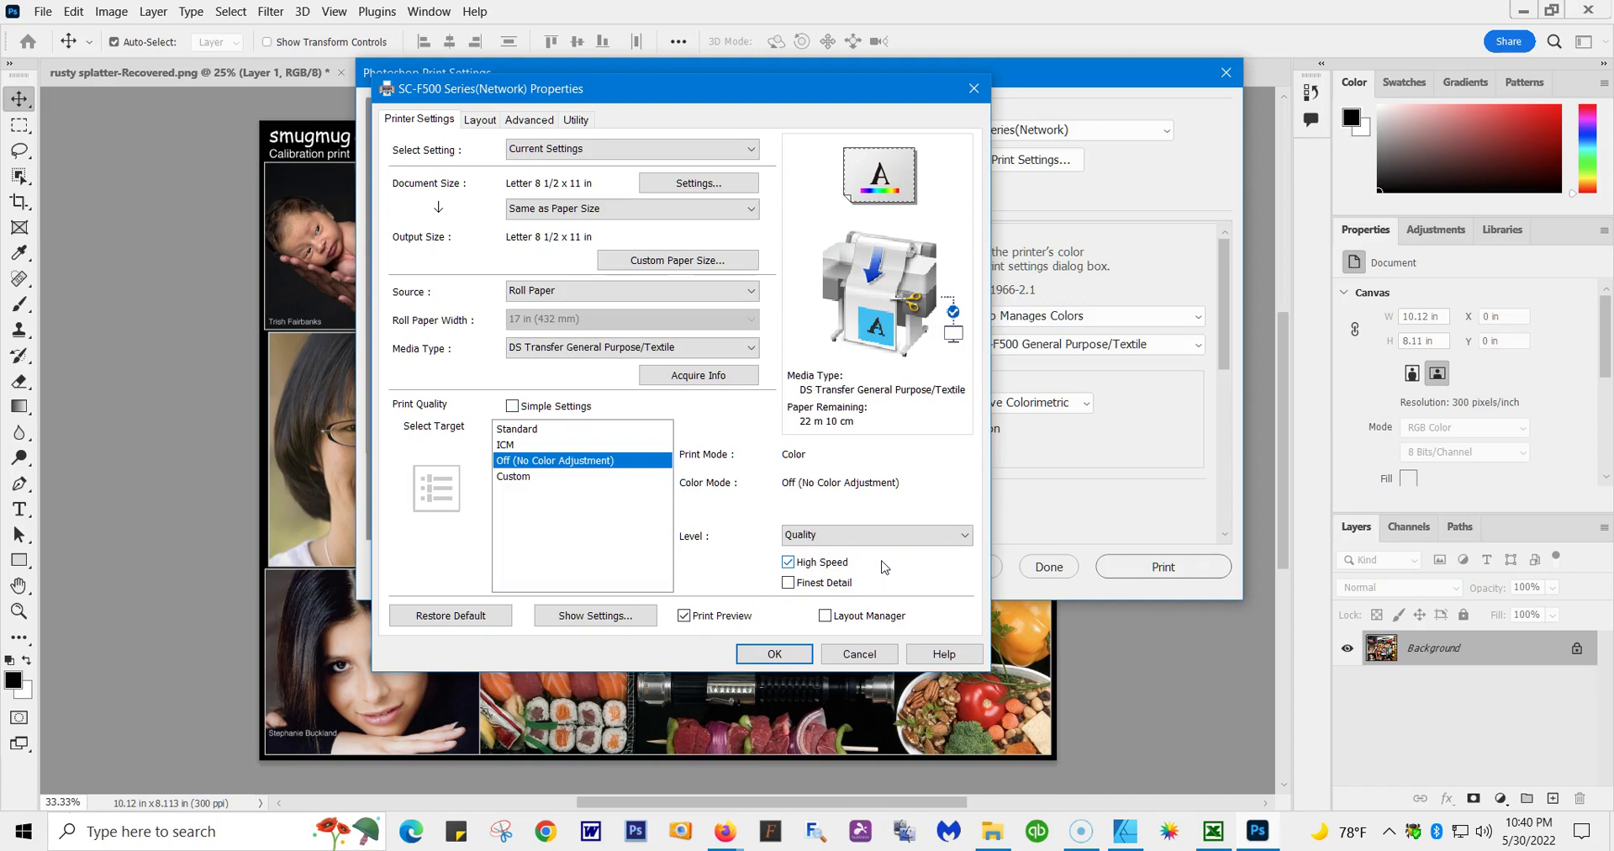
click(789, 561)
click(789, 582)
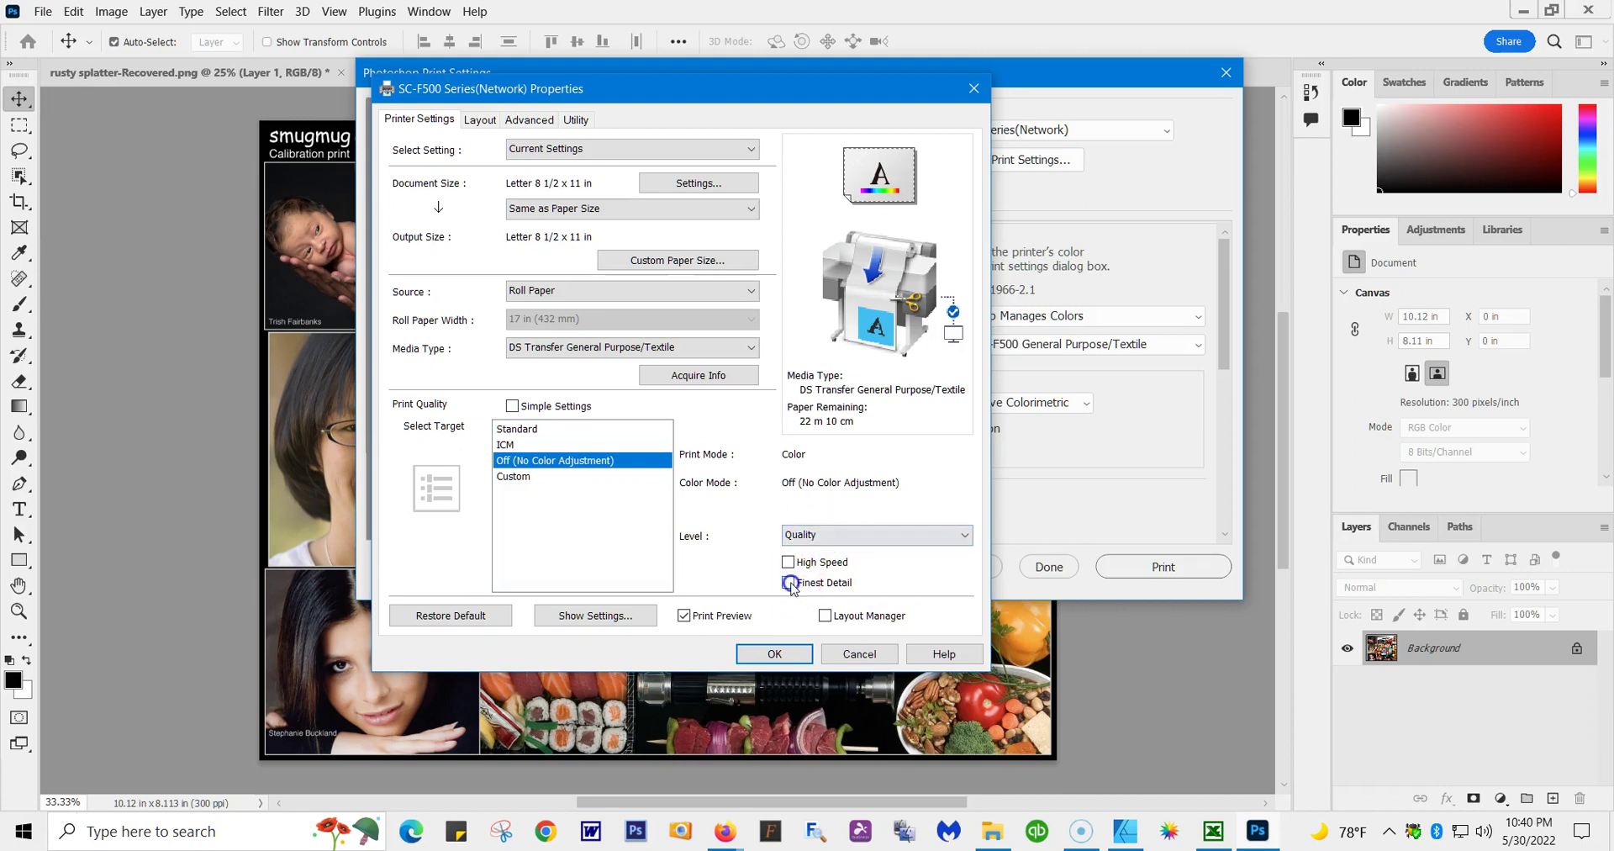
click(963, 534)
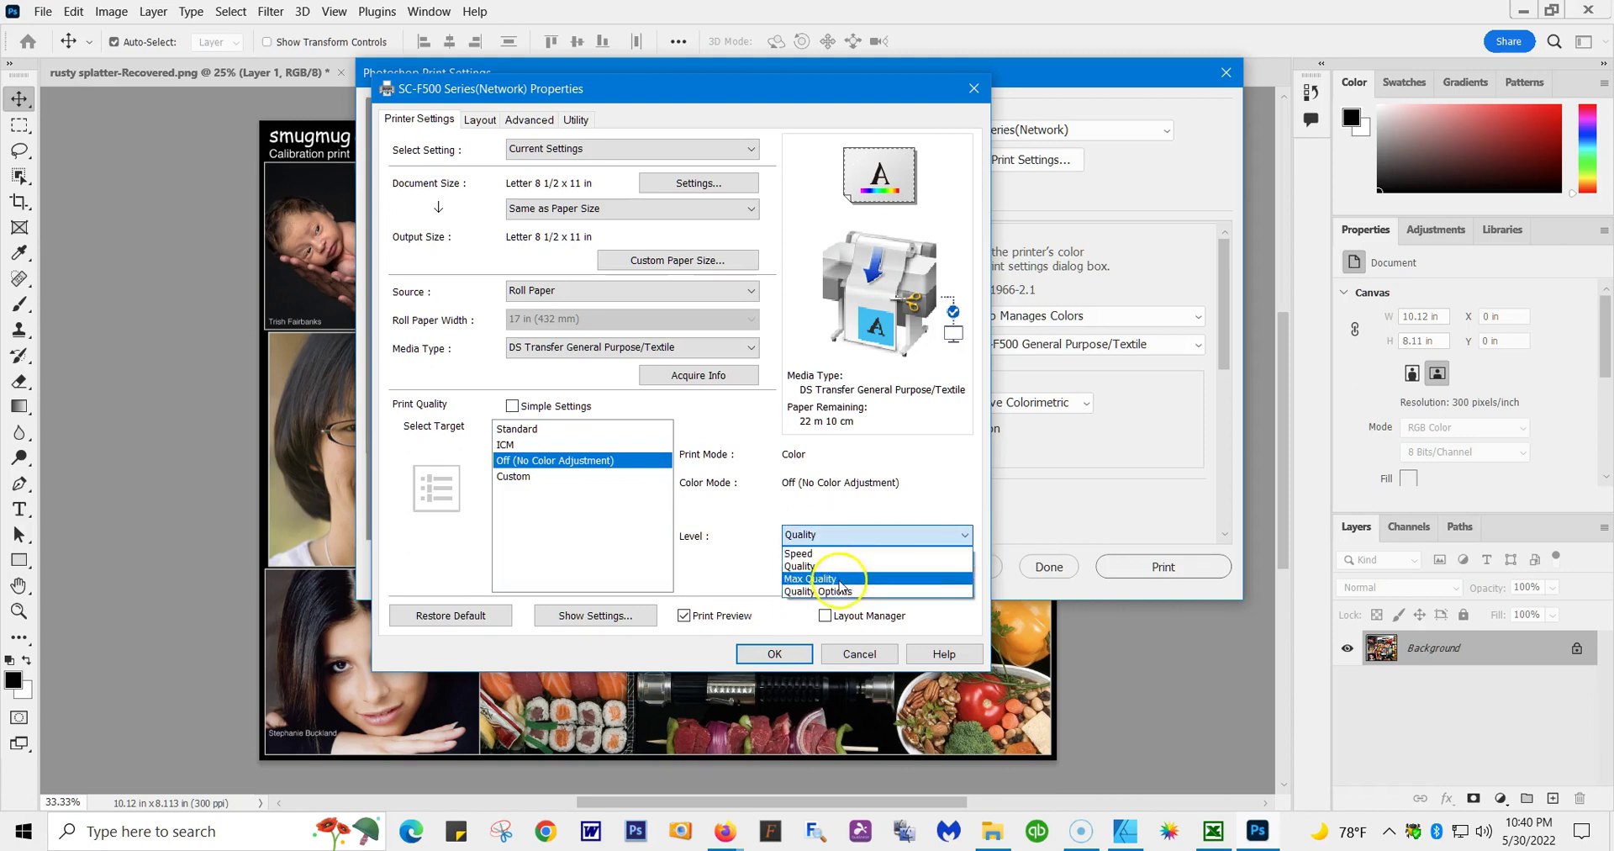
click(813, 578)
click(789, 561)
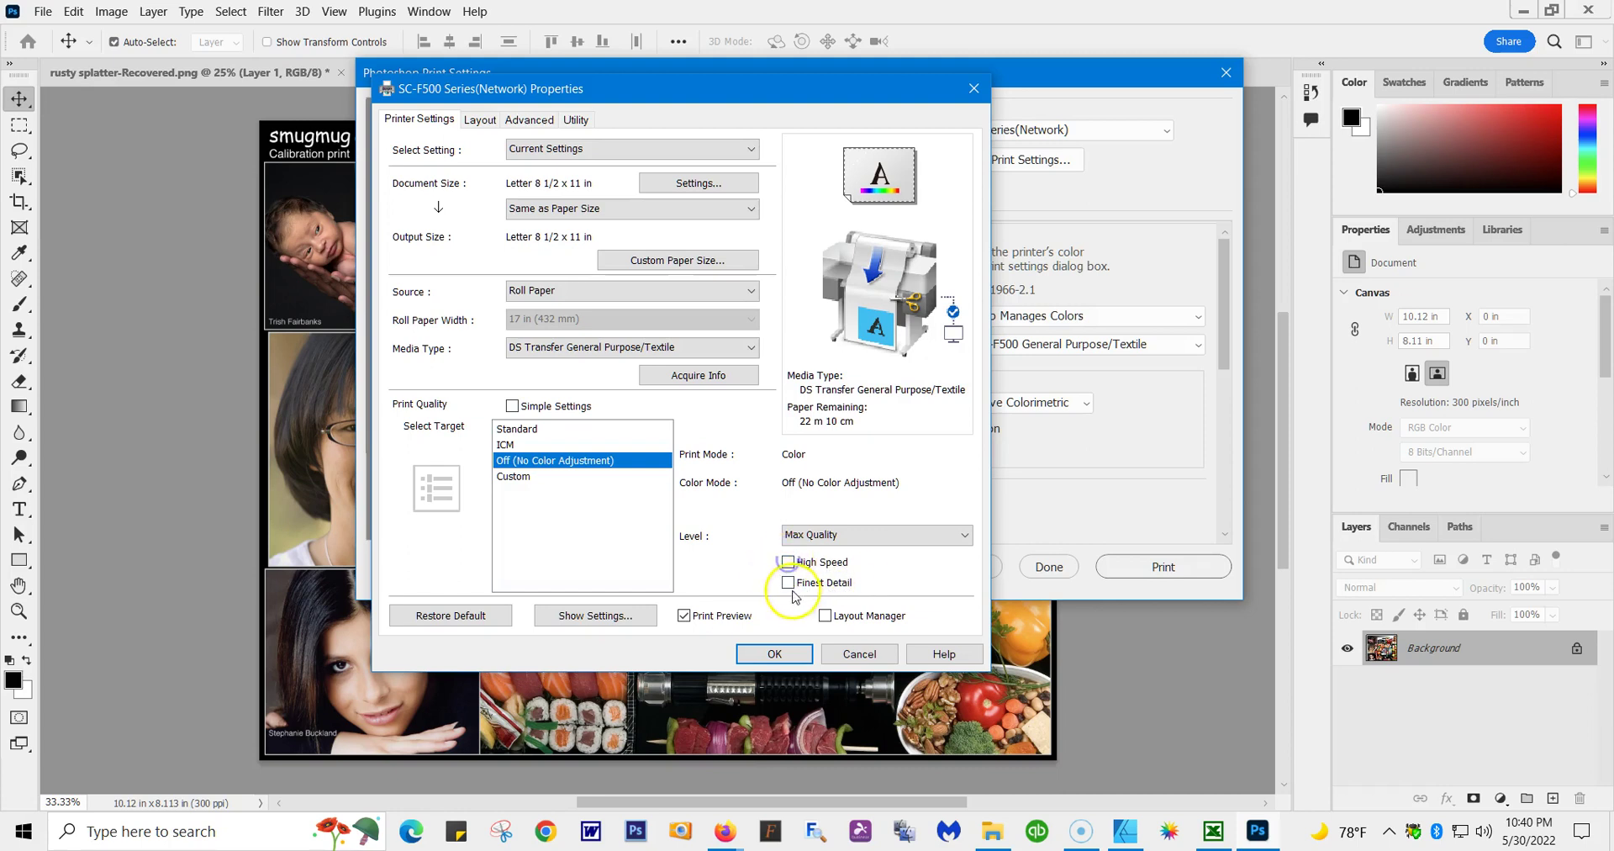
click(788, 581)
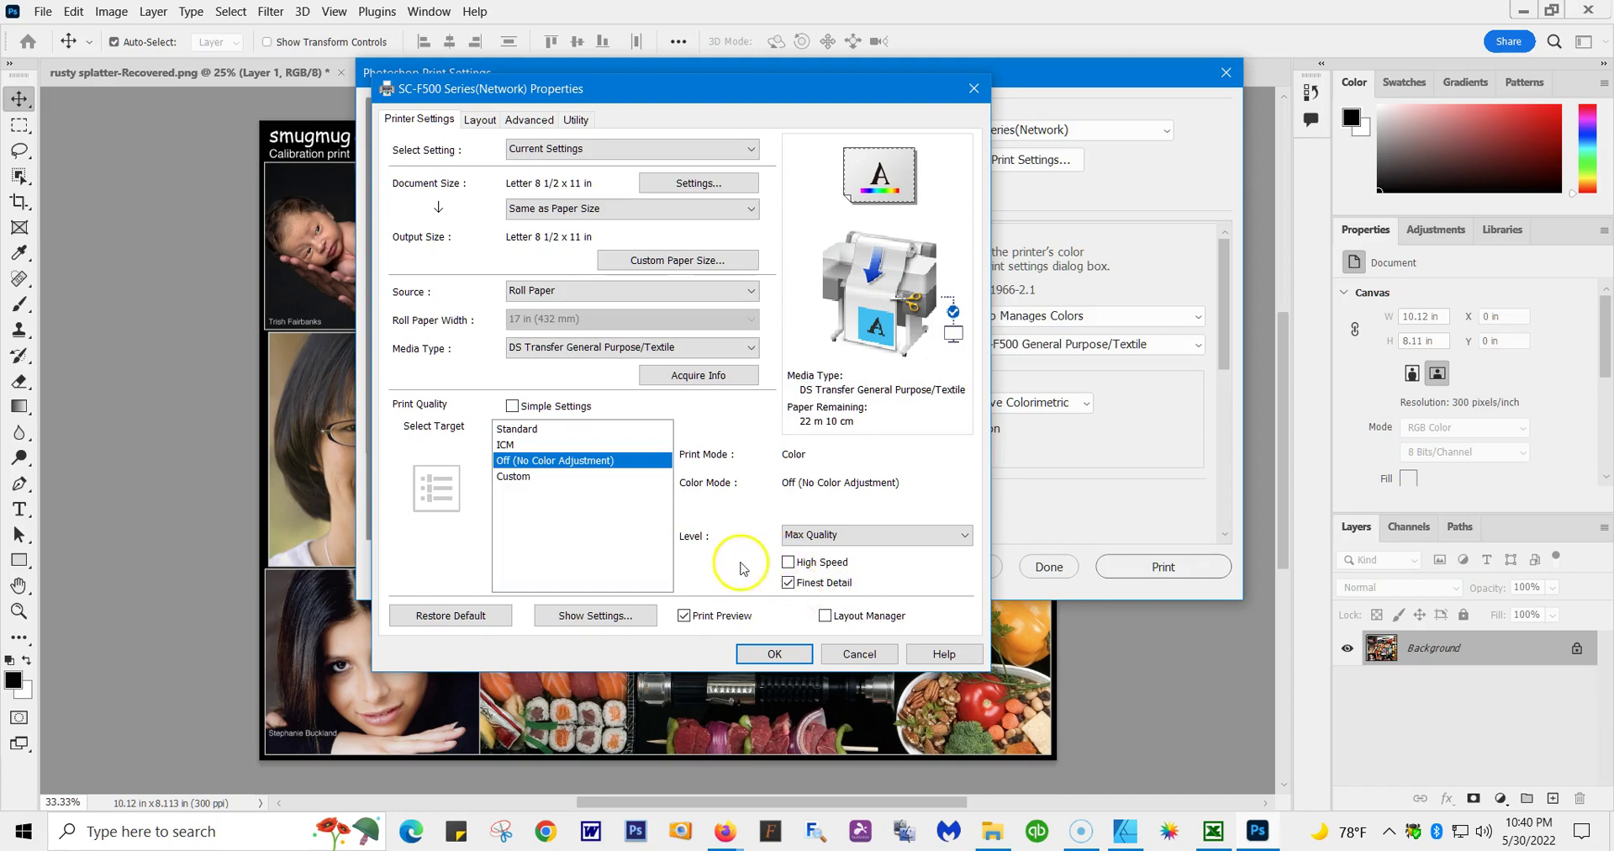
click(514, 122)
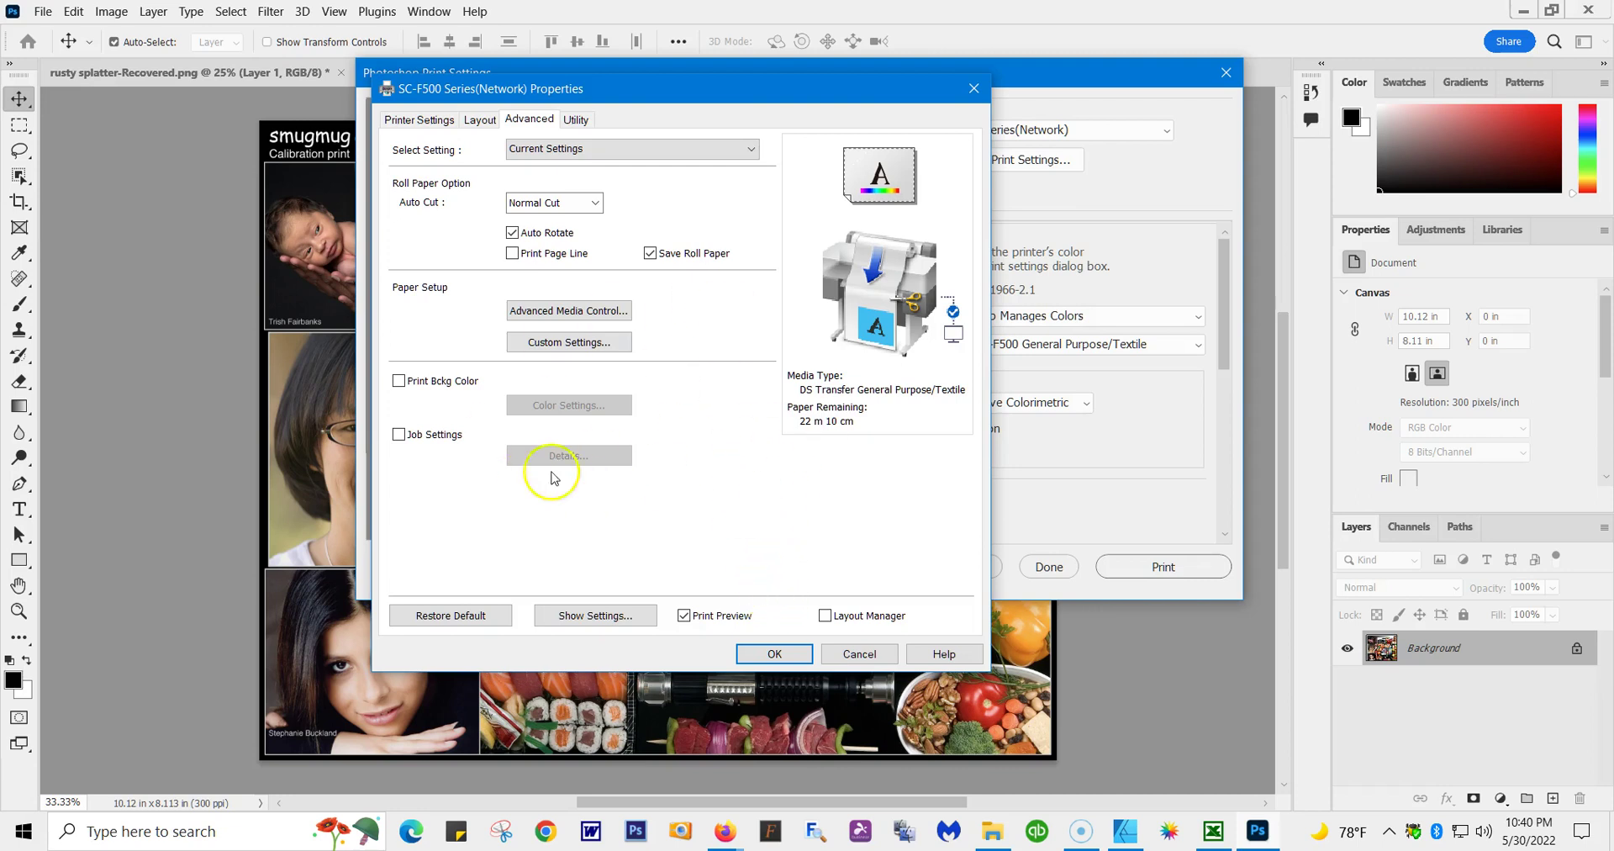
click(418, 119)
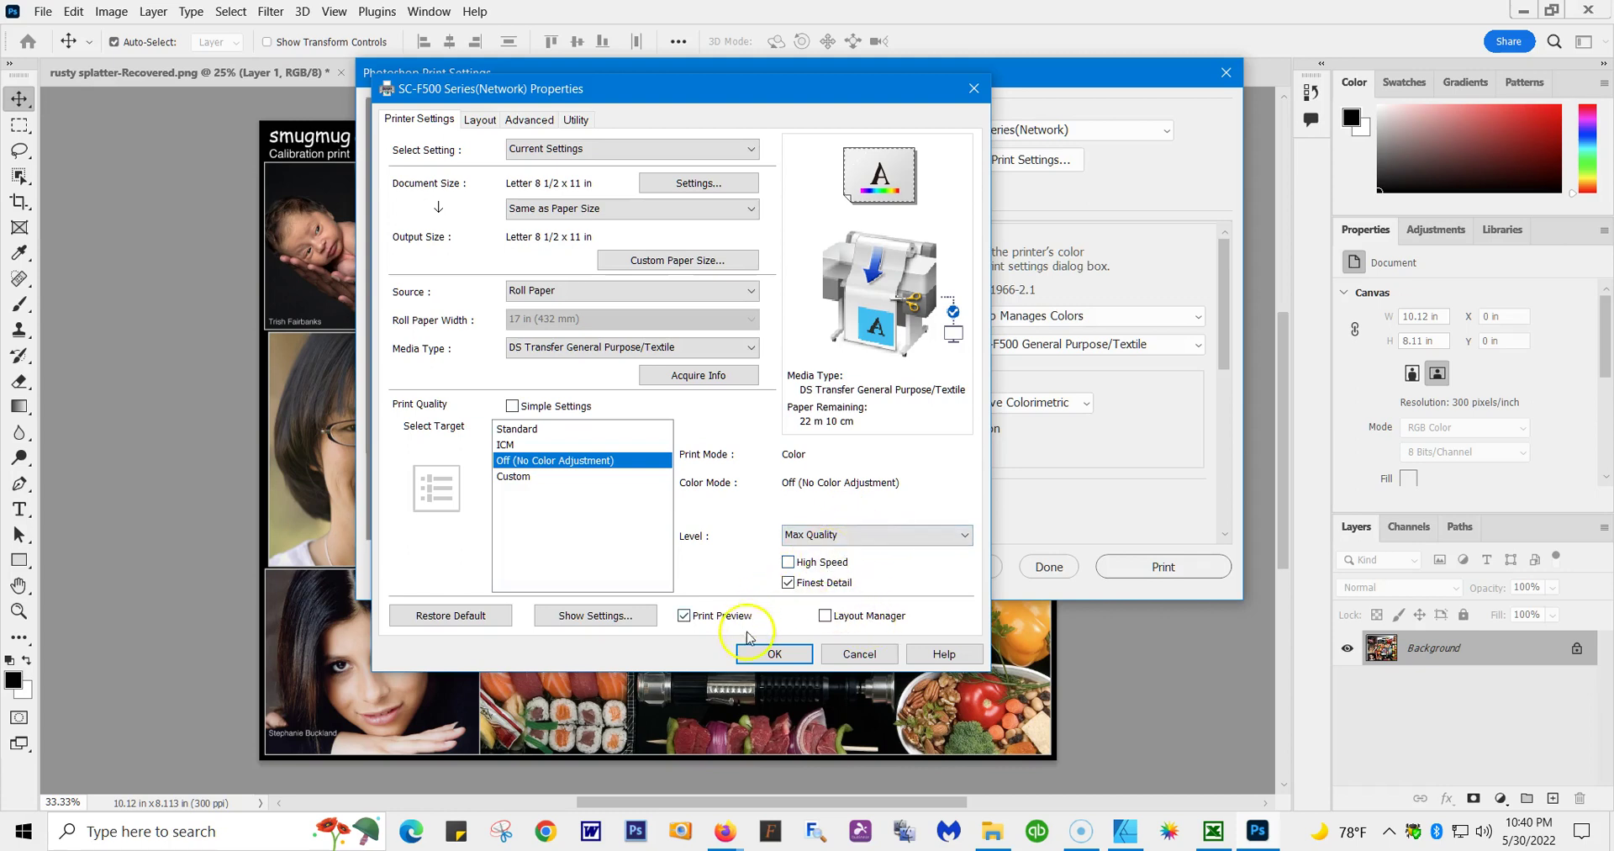
Accept the driver properties and set Color Handling to Photoshop Manages Colors.
click(774, 654)
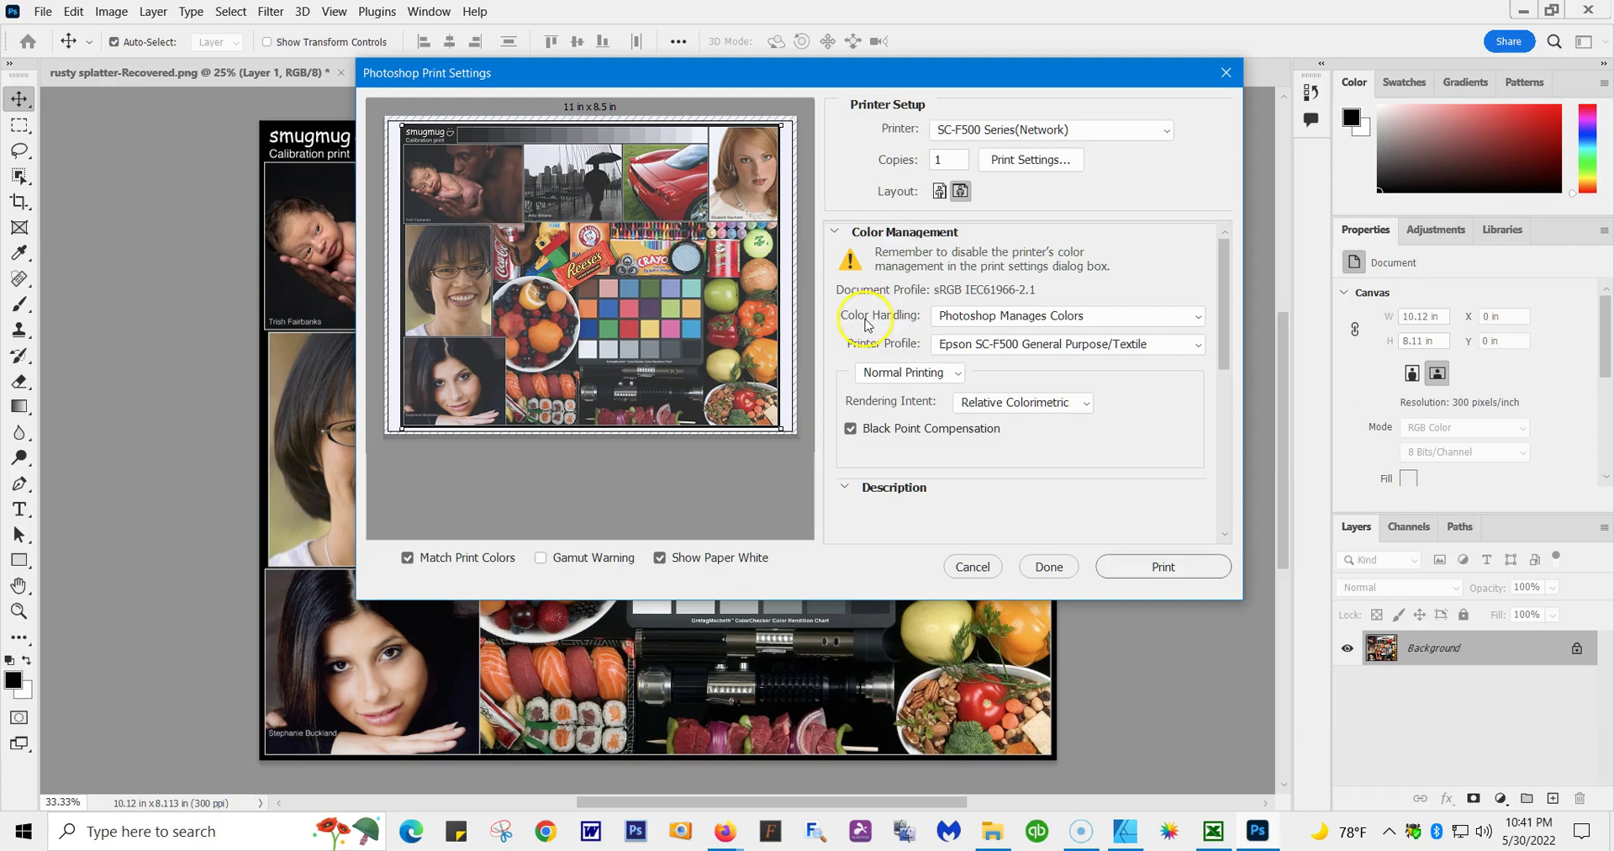
click(1199, 320)
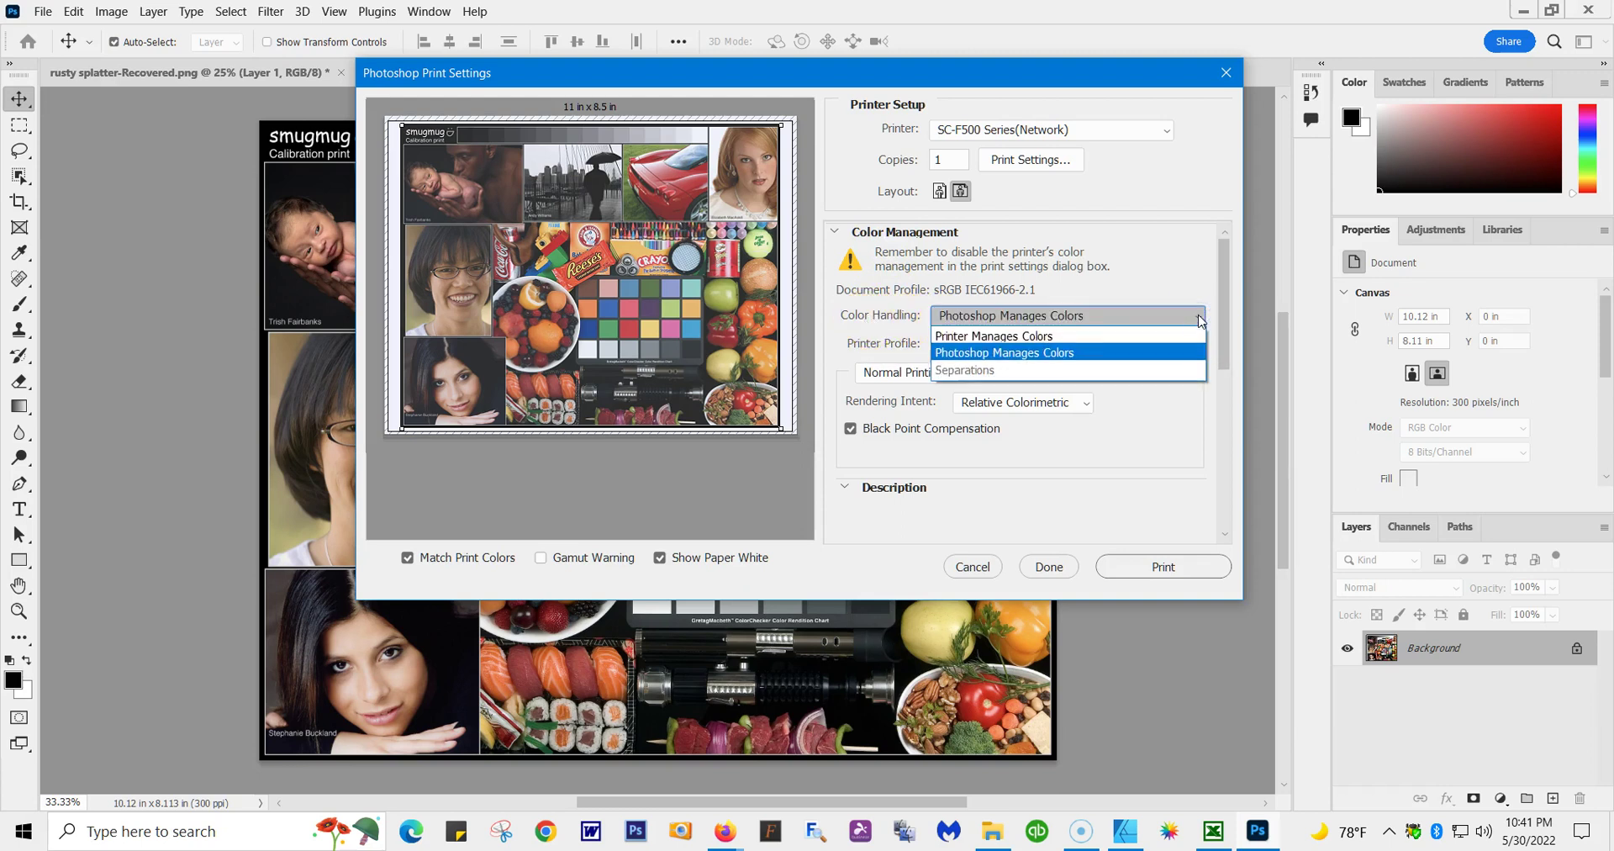
click(999, 354)
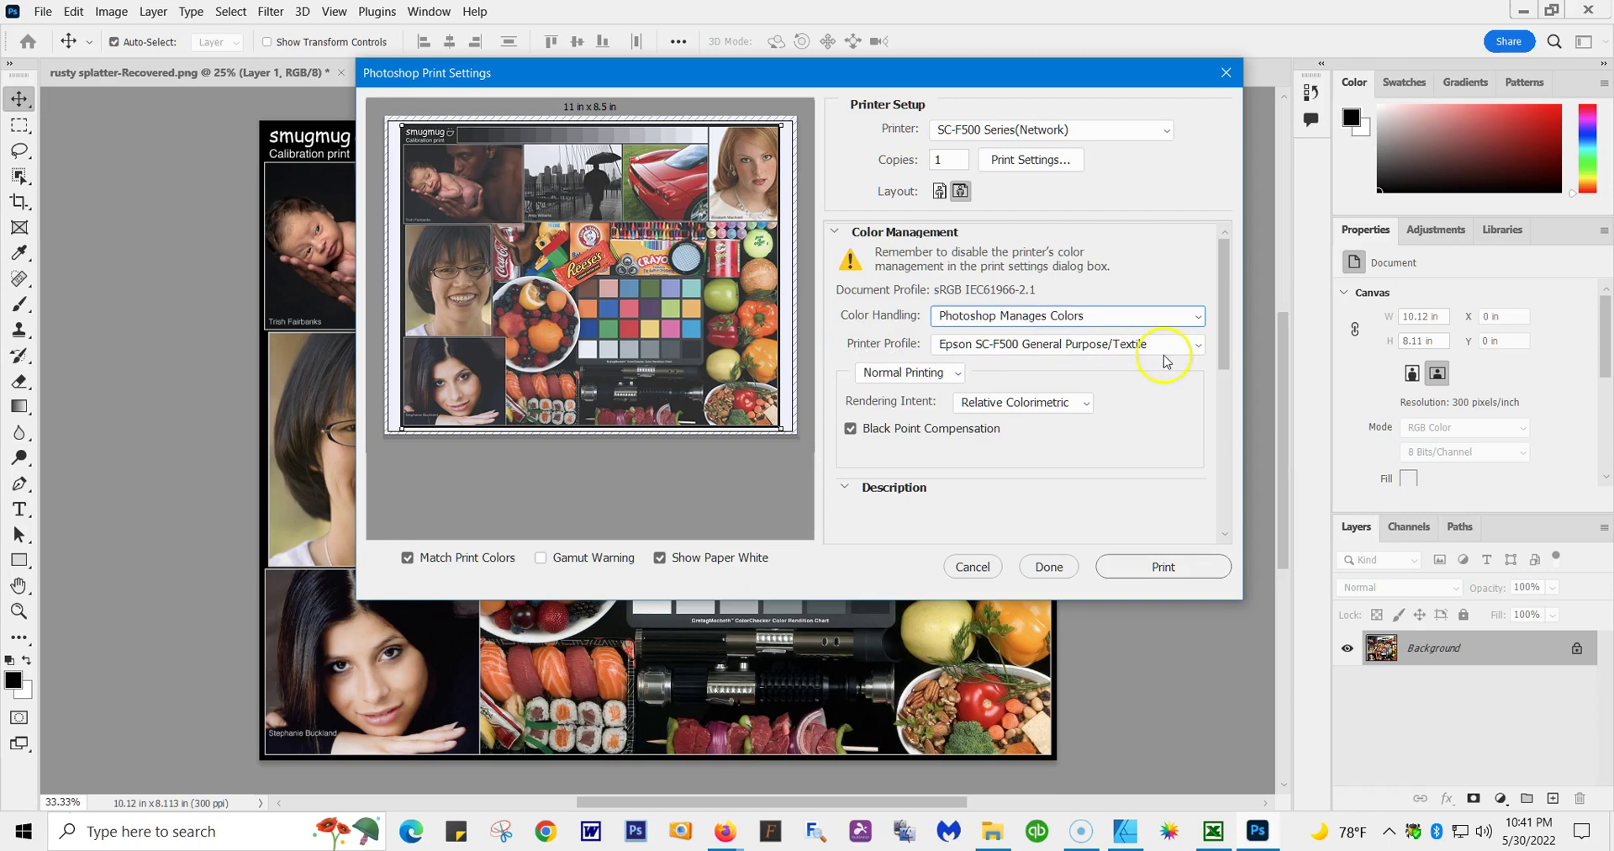
Choose Epson SC-F500 General Purpose/Textile as the printer profile.
click(1198, 350)
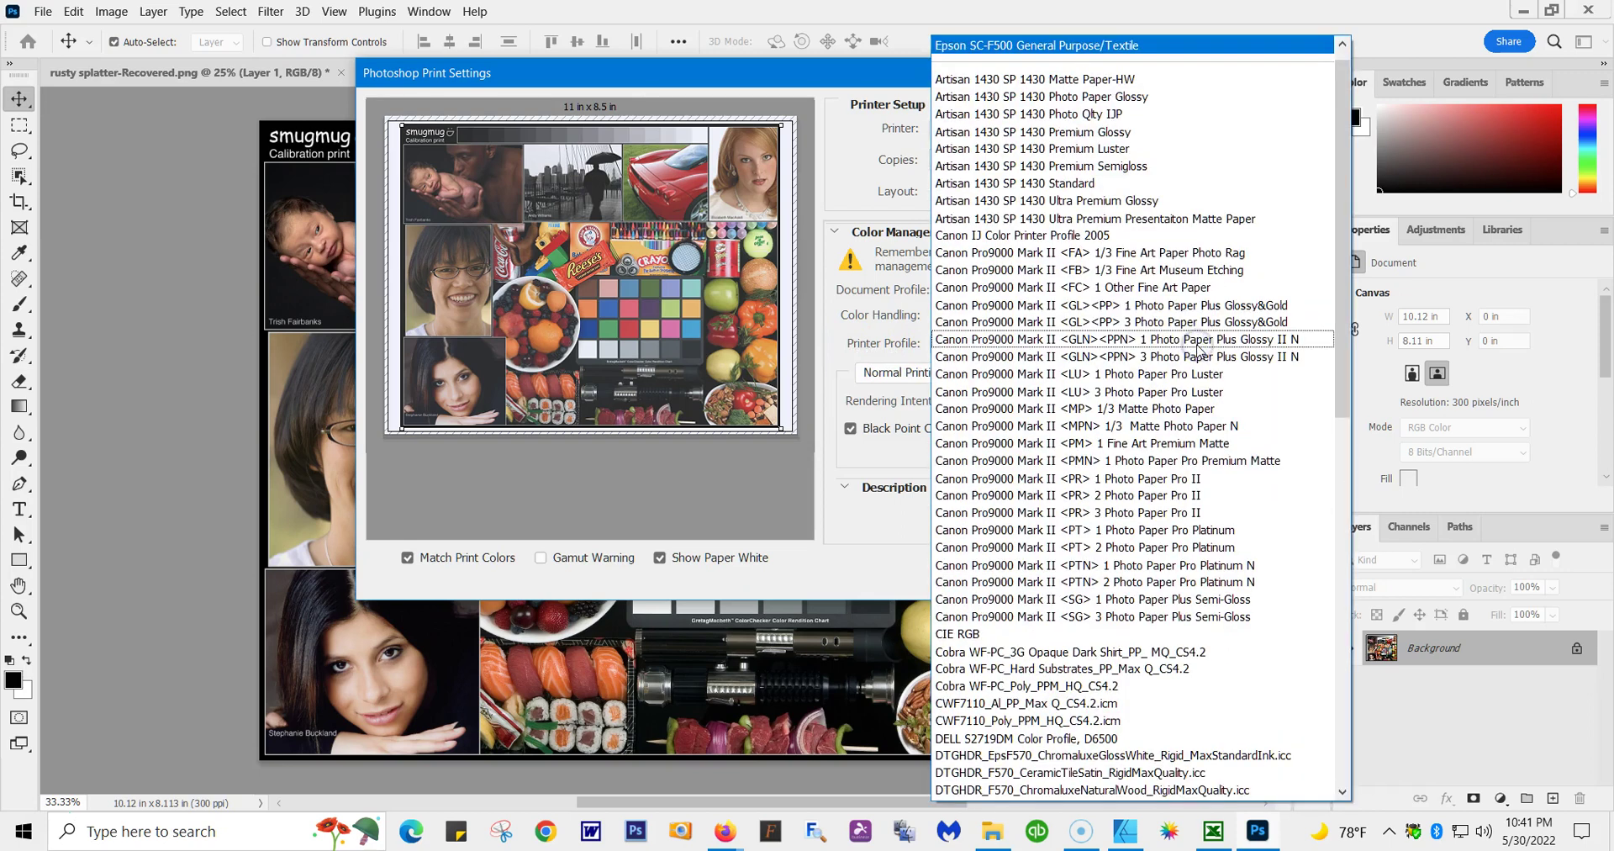
scroll(1253, 115, up, 1)
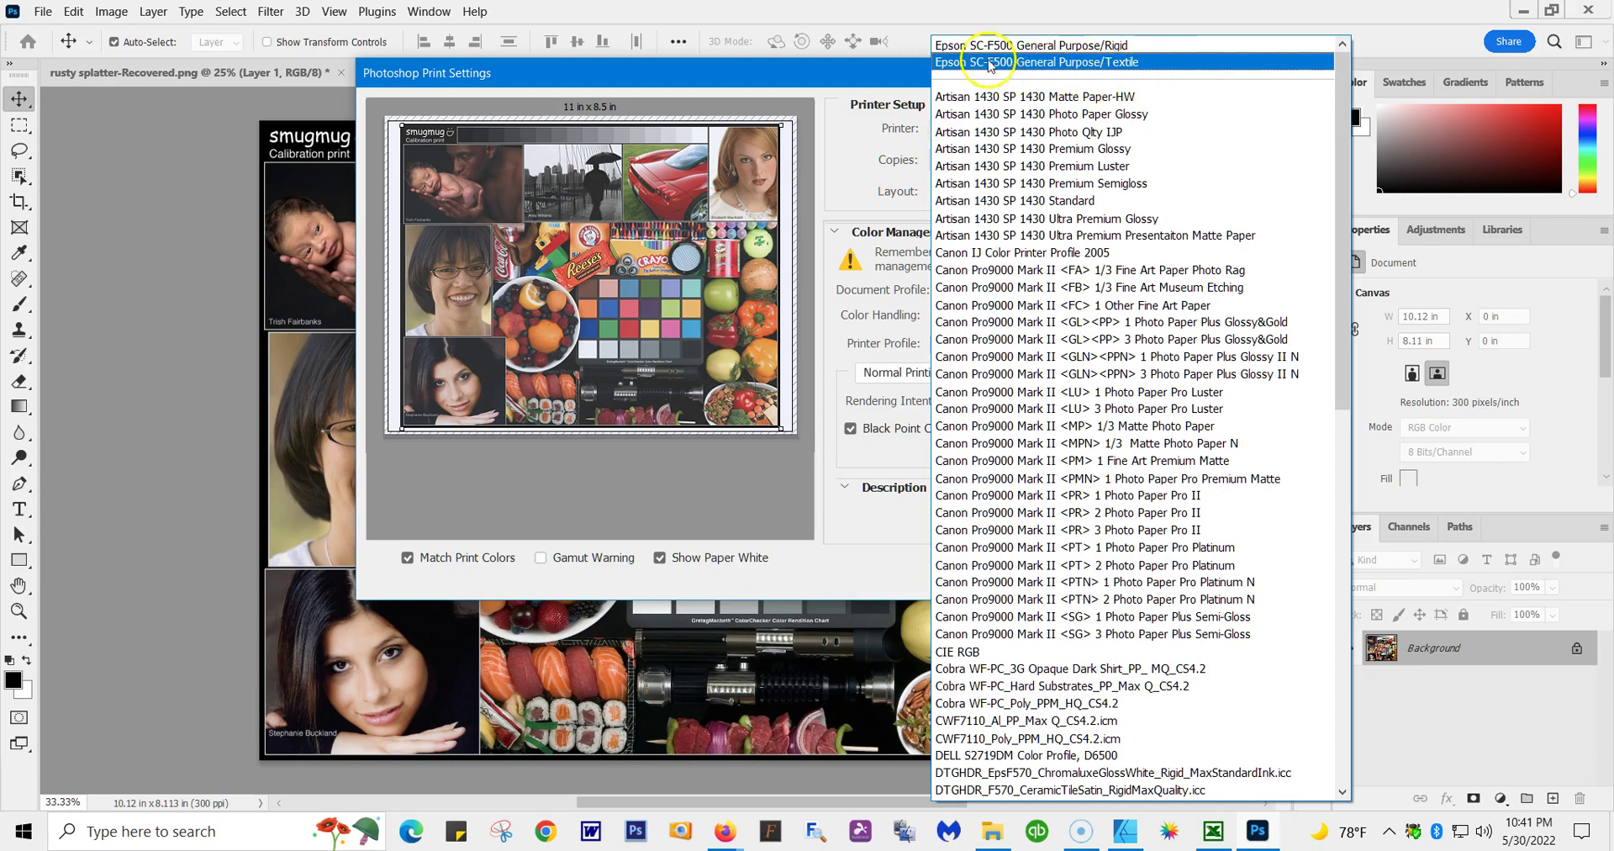
click(1129, 65)
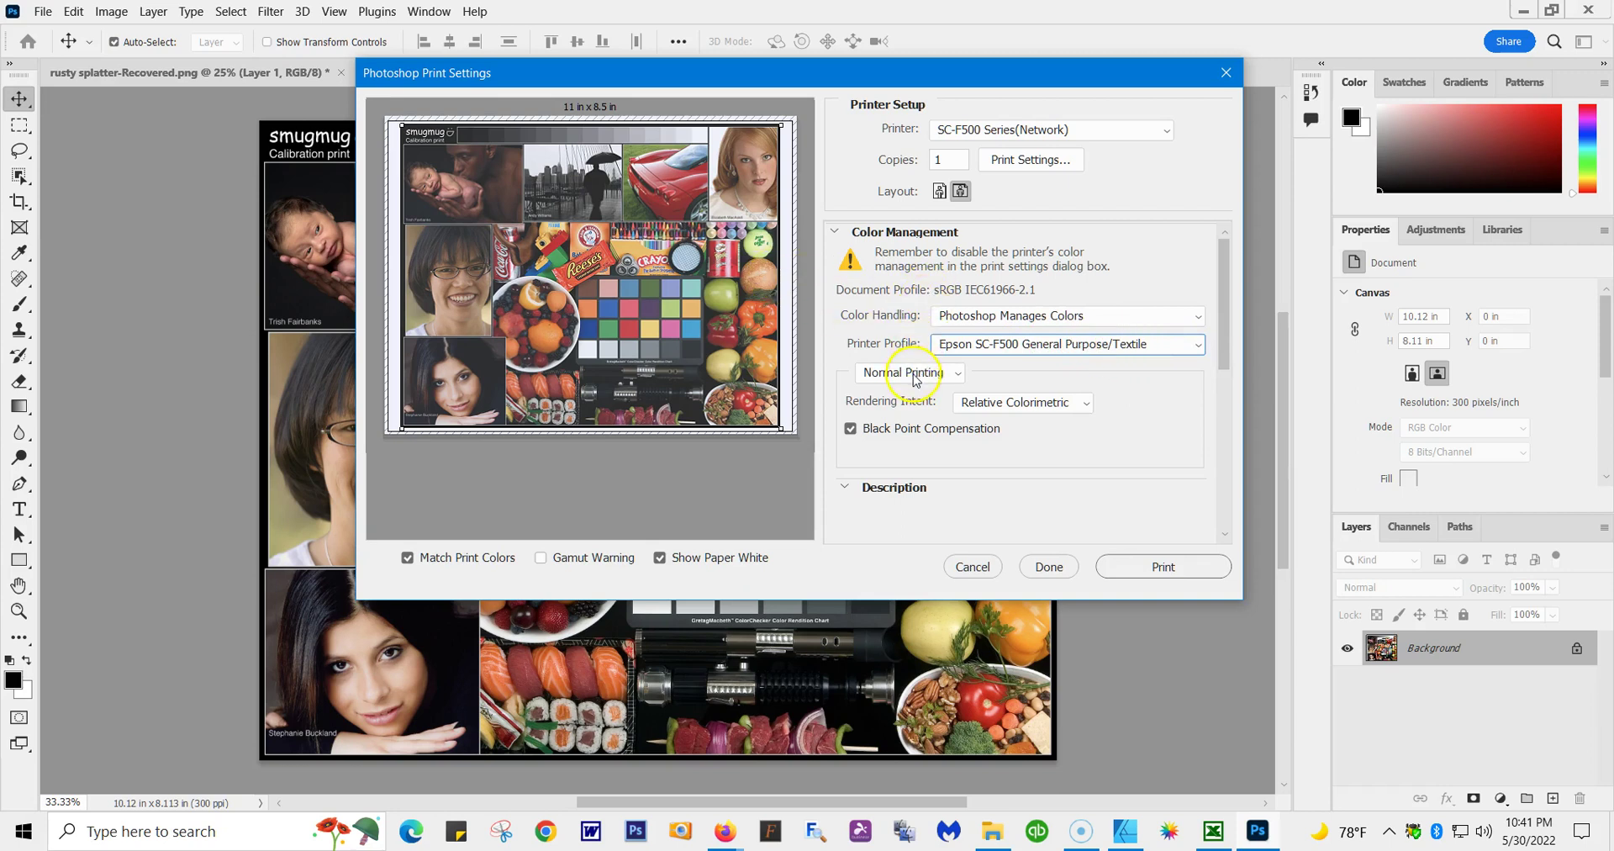
Keep Relative Colorimetric as the rendering intent and save the print settings with Done, without printing.
click(1089, 408)
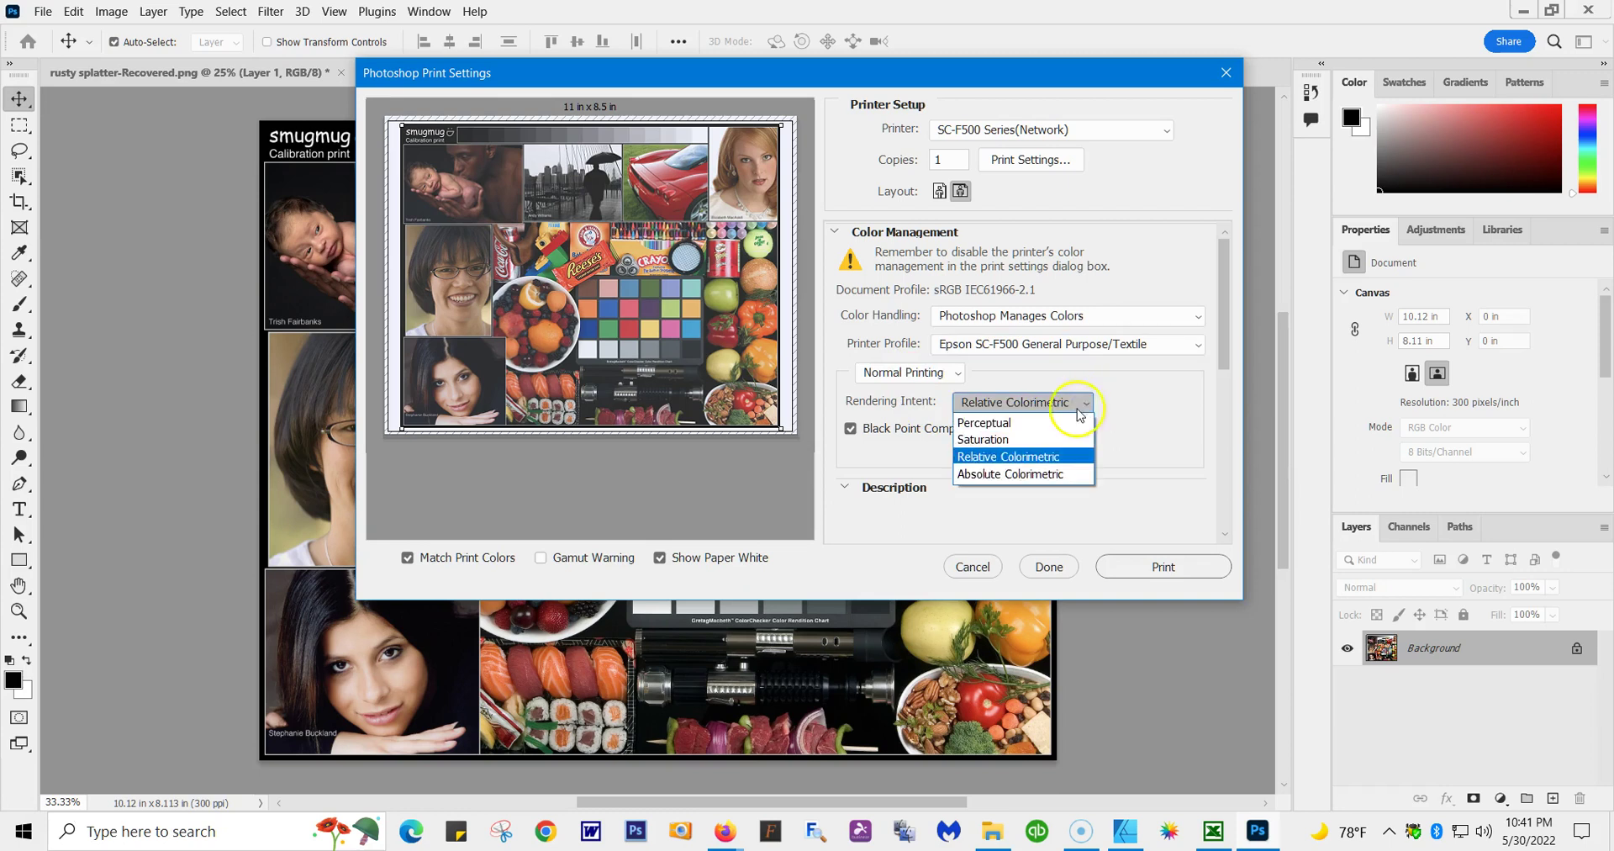
click(984, 426)
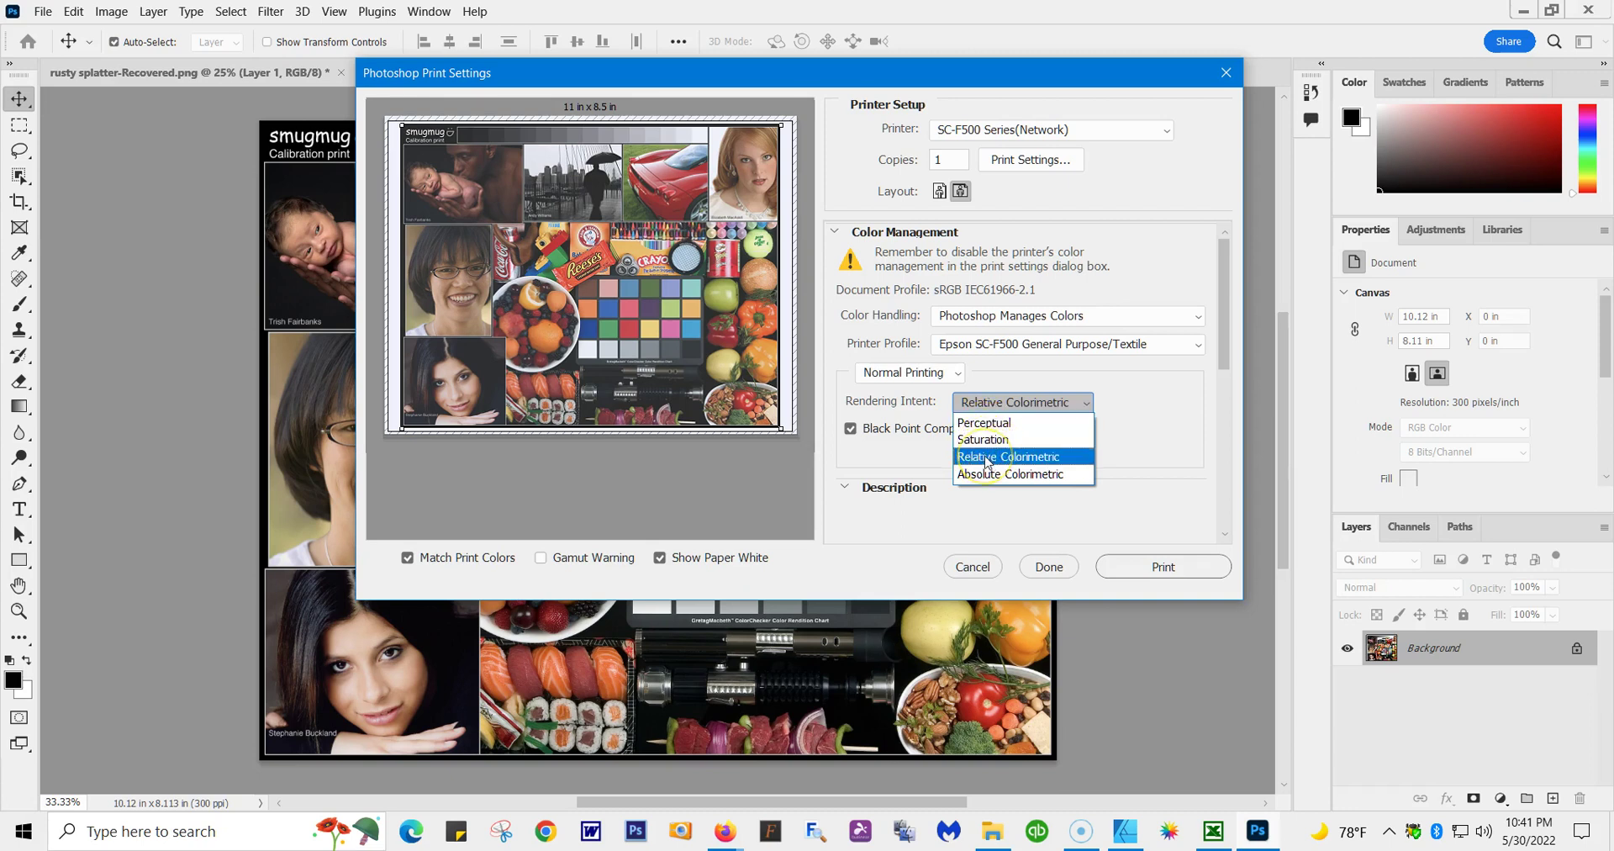
click(987, 459)
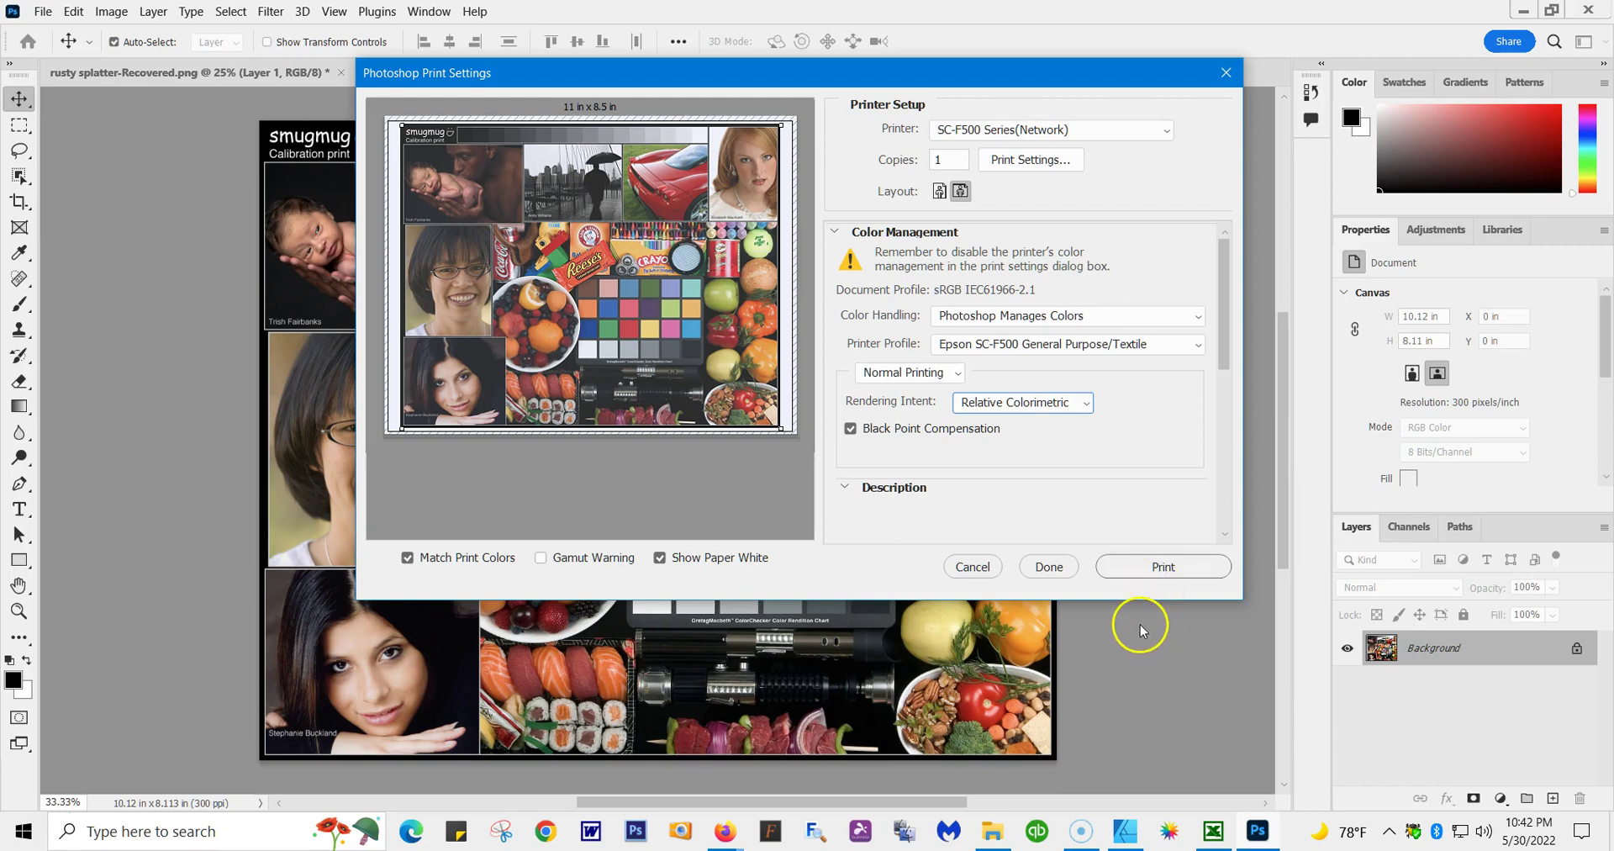
click(1053, 567)
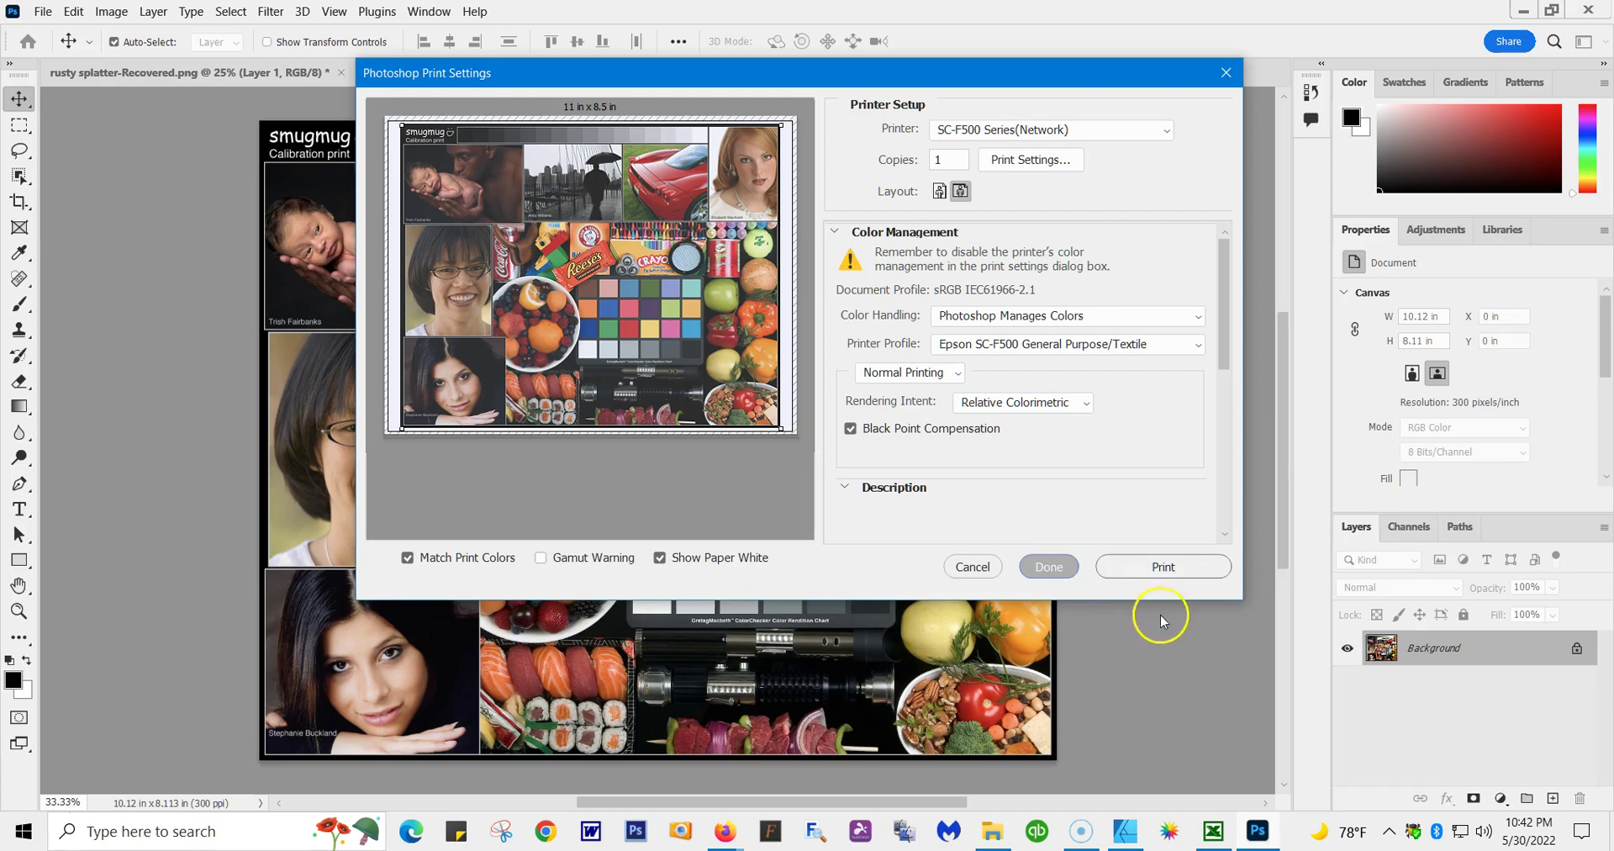